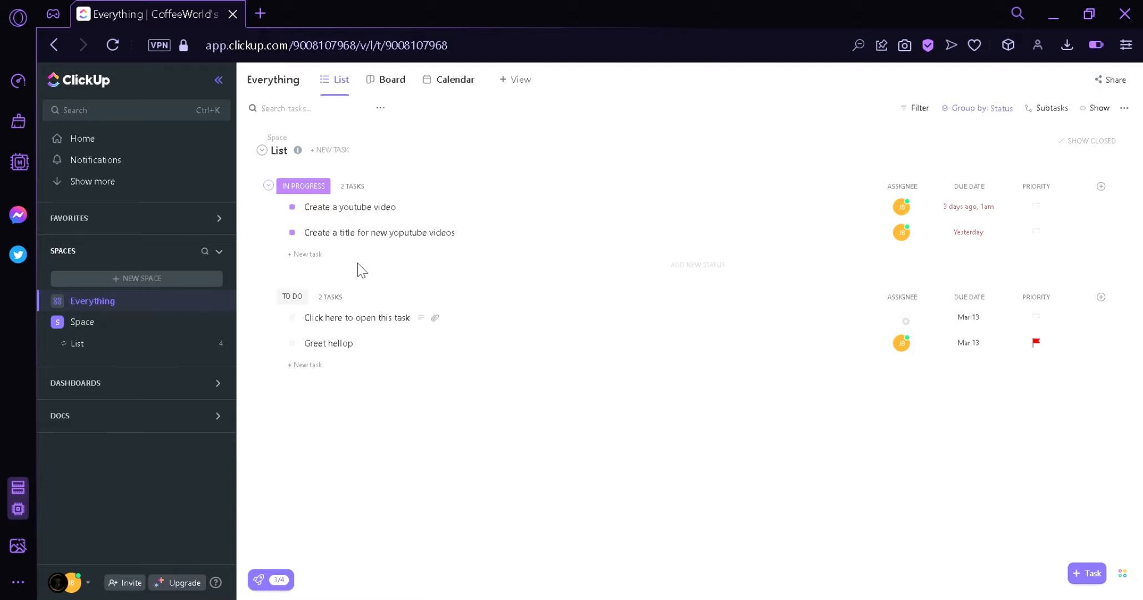
- Start a new Space and name it Testing
{"action": "left_click", "coordinate": [168, 279]}
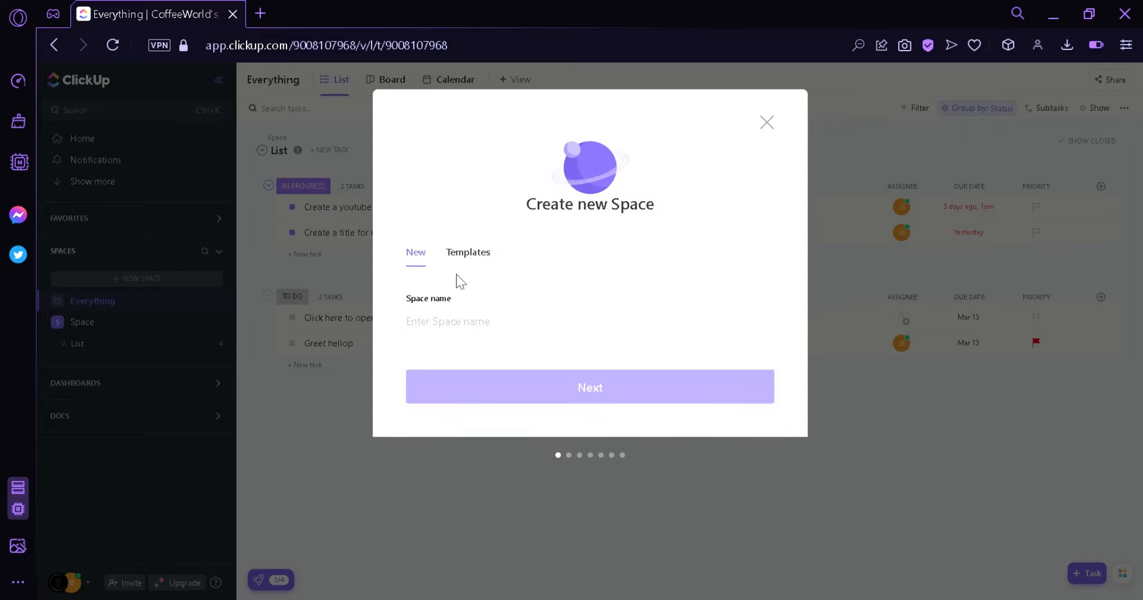
{"action": "left_click", "coordinate": [471, 321]}
{"action": "type", "text": "Testing"}
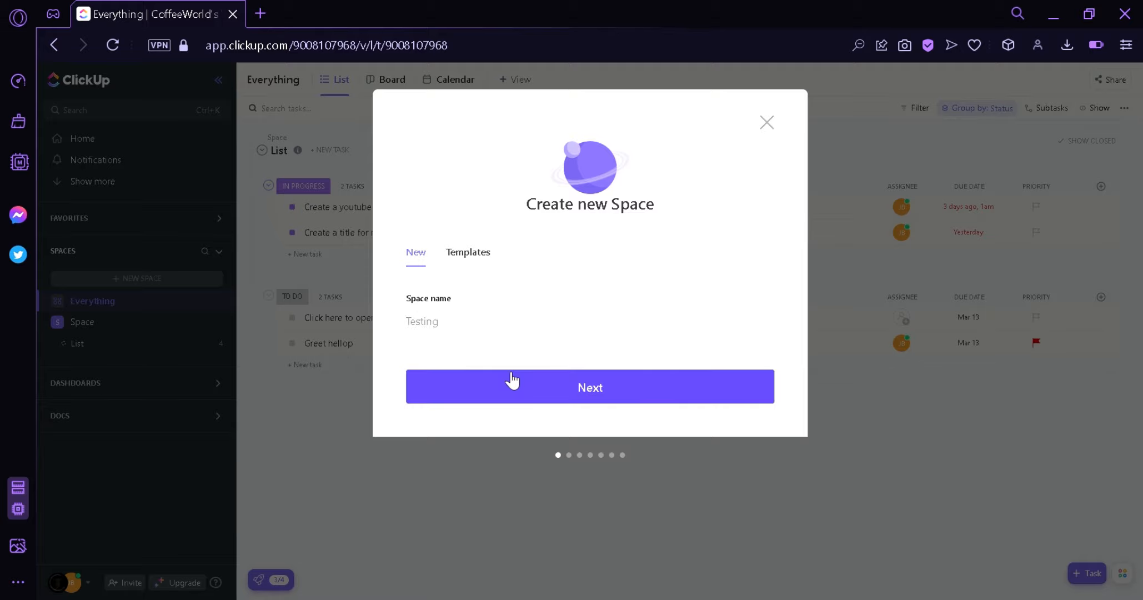
{"action": "left_click", "coordinate": [514, 387]}
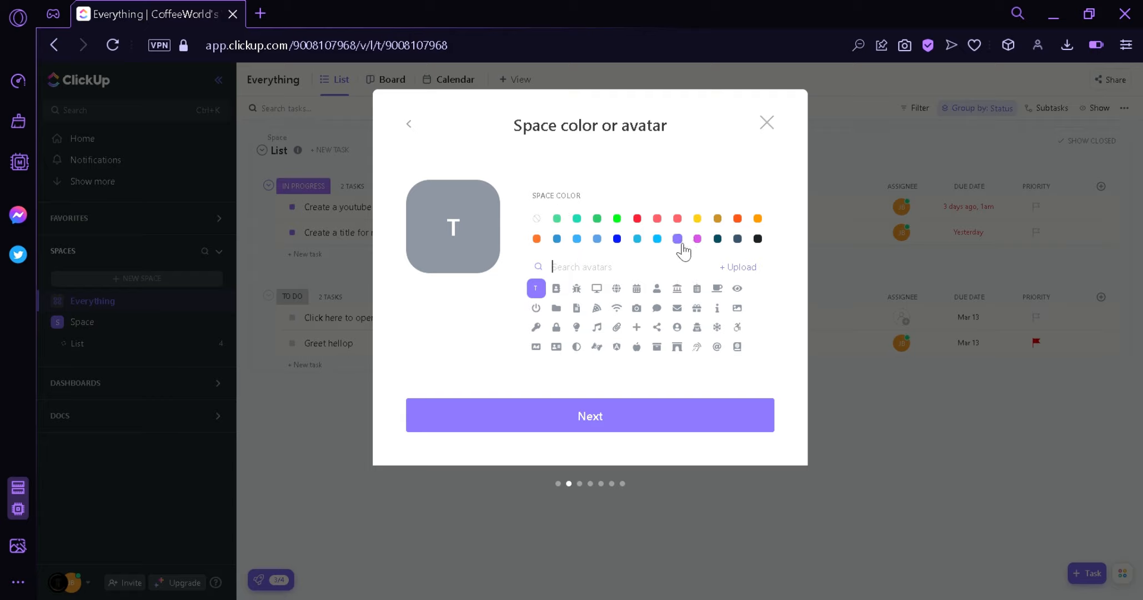
- Give the Space a yellow color and the monitor avatar, and share it with CoffeeWorld's Workspace
{"action": "left_click", "coordinate": [698, 219]}
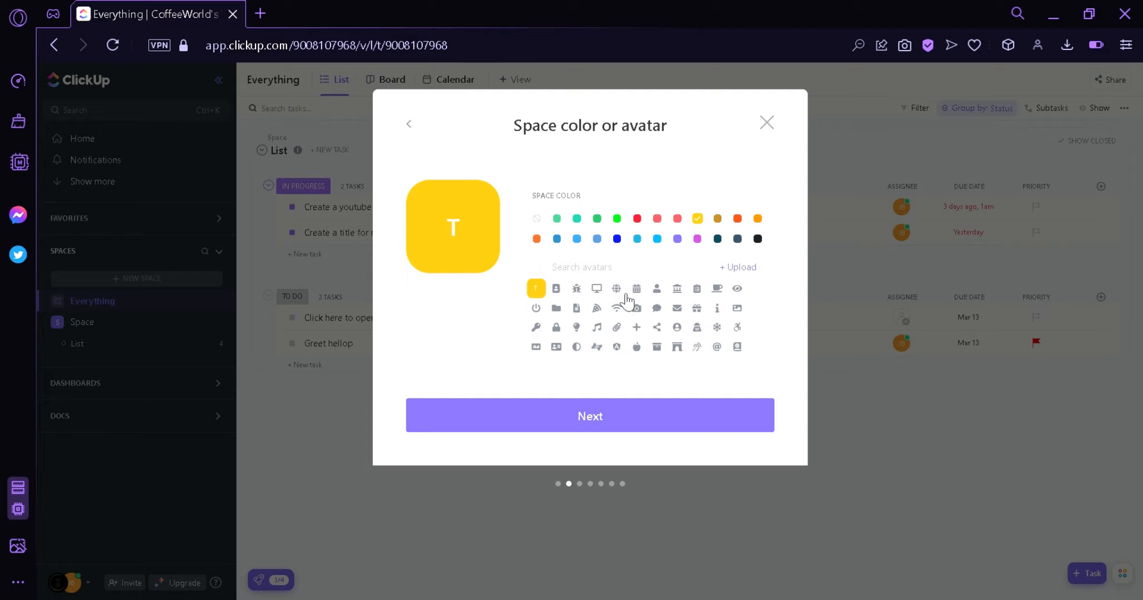
{"action": "left_click", "coordinate": [600, 290]}
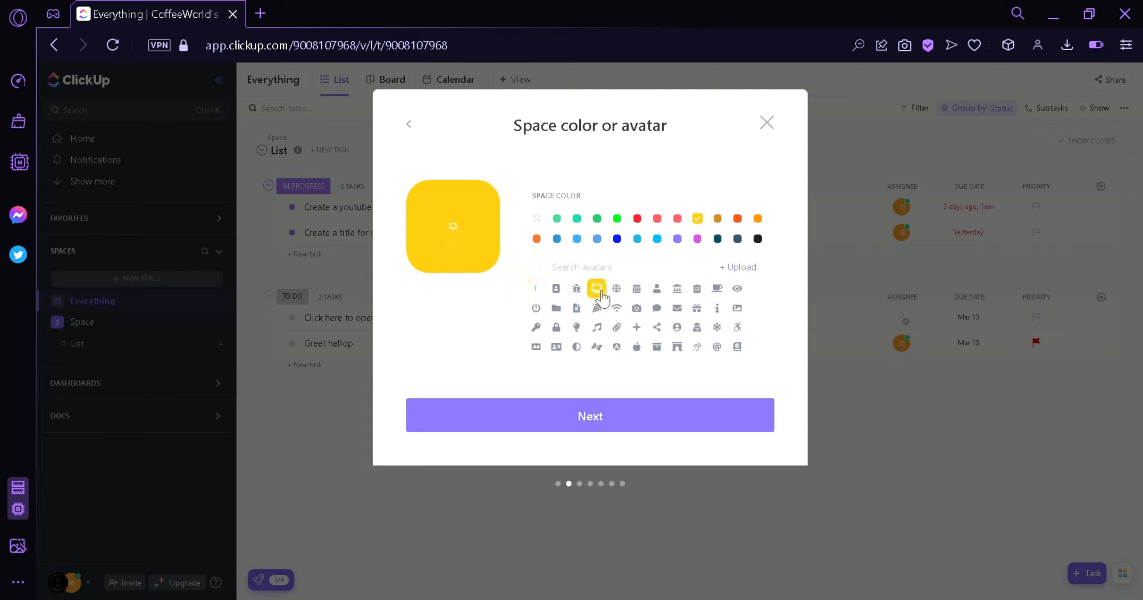
{"action": "left_click", "coordinate": [579, 420]}
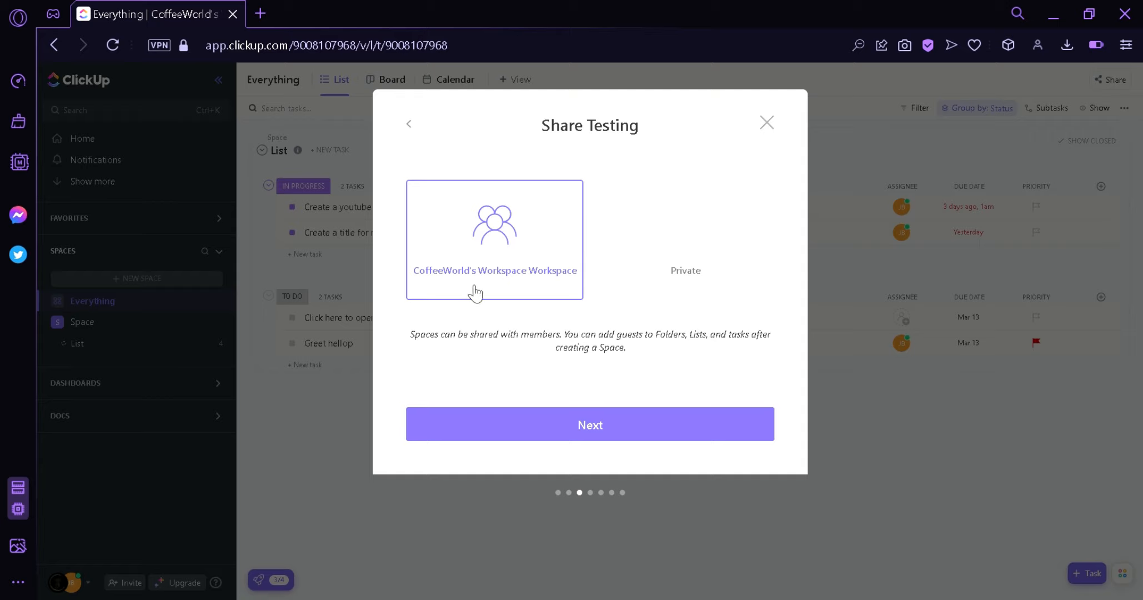
{"action": "left_click", "coordinate": [532, 430]}
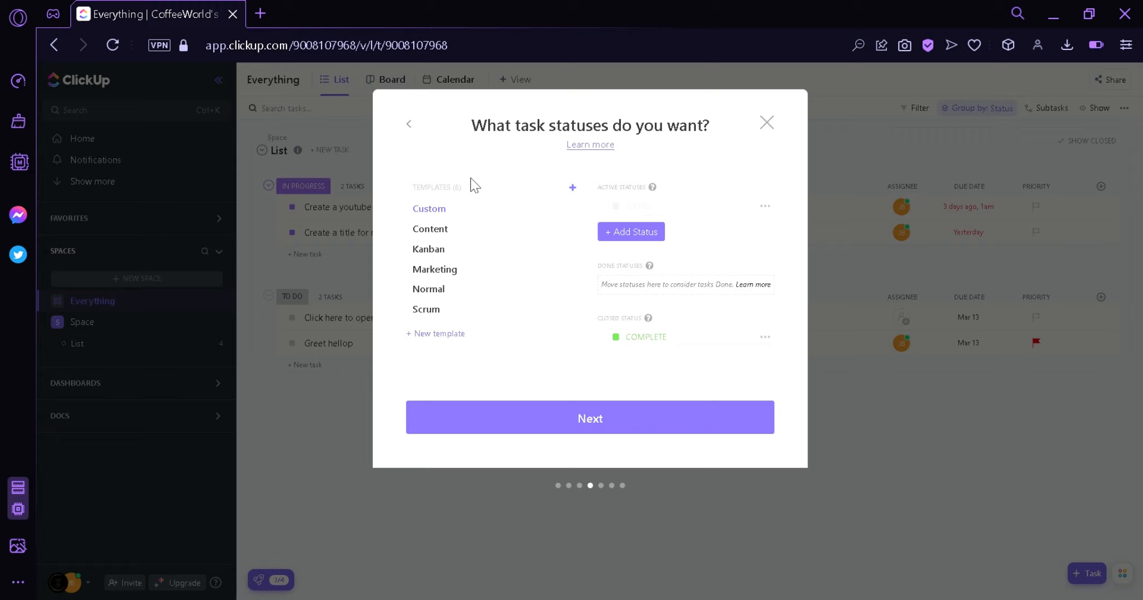
- Preview the Content, Kanban, Normal and Scrum task status templates
{"action": "left_click", "coordinate": [455, 236]}
{"action": "left_click", "coordinate": [438, 250]}
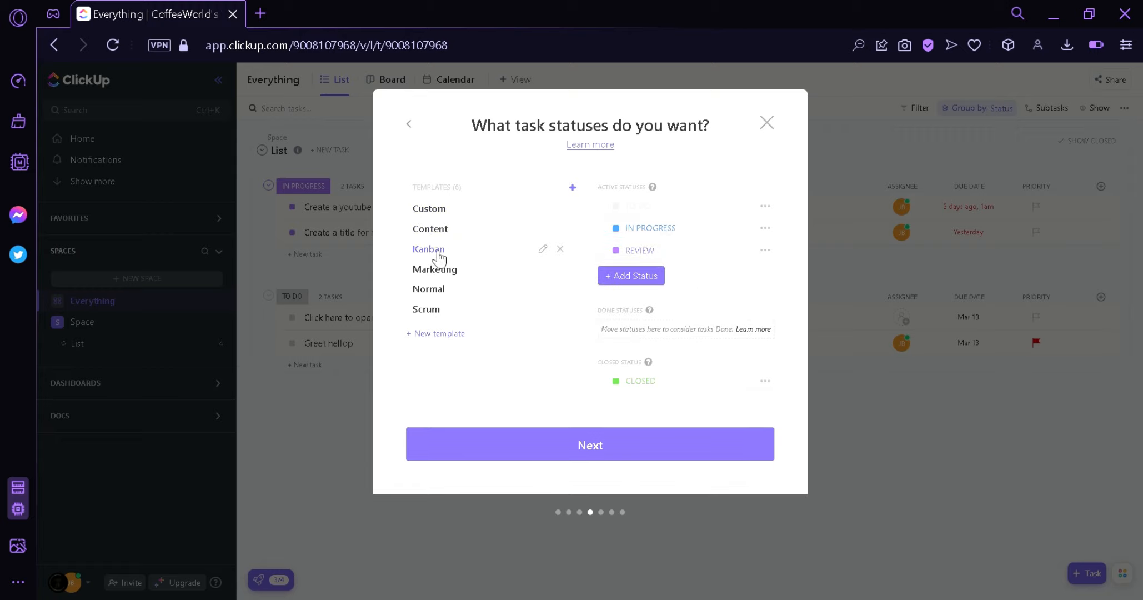
{"action": "left_click", "coordinate": [438, 290]}
{"action": "left_click", "coordinate": [442, 311]}
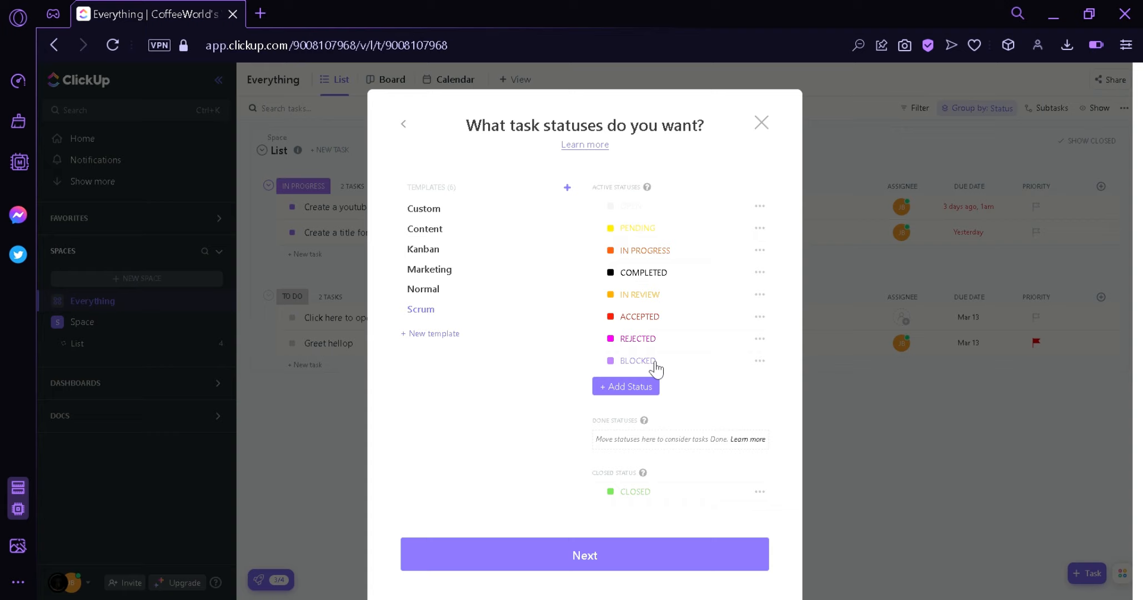
- Add an active status named INTERVIEW to the Scrum task statuses
{"action": "left_click", "coordinate": [633, 398]}
{"action": "type", "text": "INTERVIEW"}
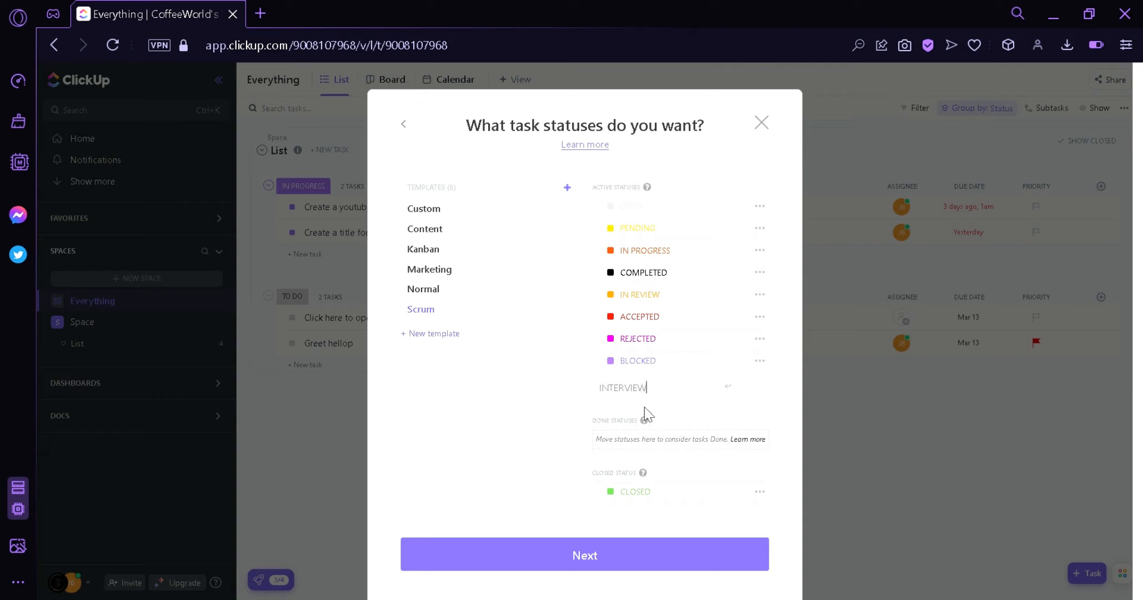
{"action": "key", "text": "Return"}
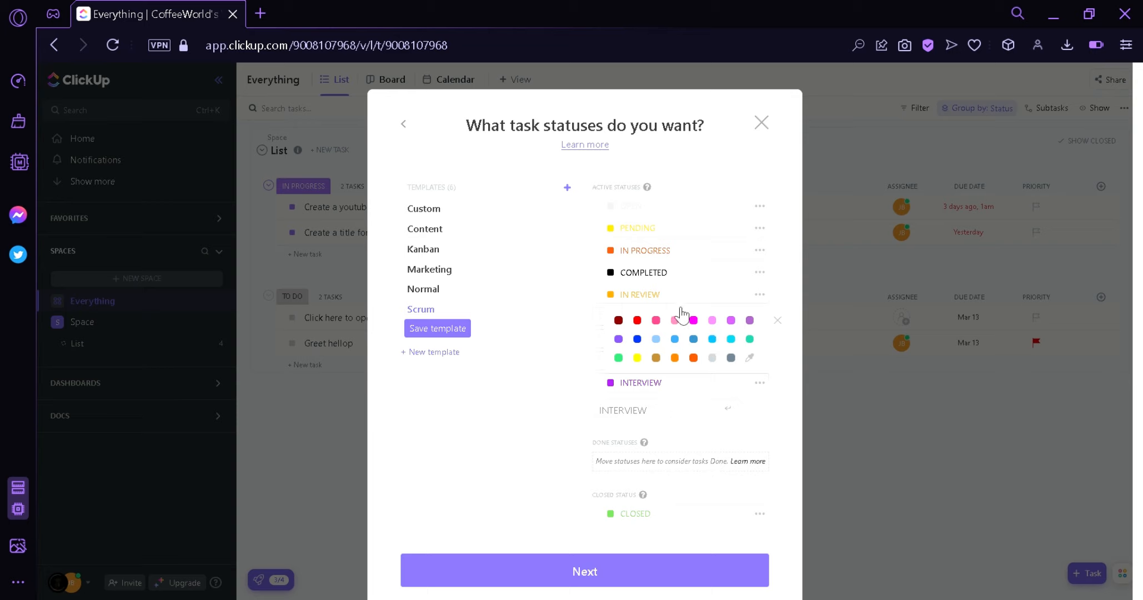
{"action": "left_click", "coordinate": [583, 343]}
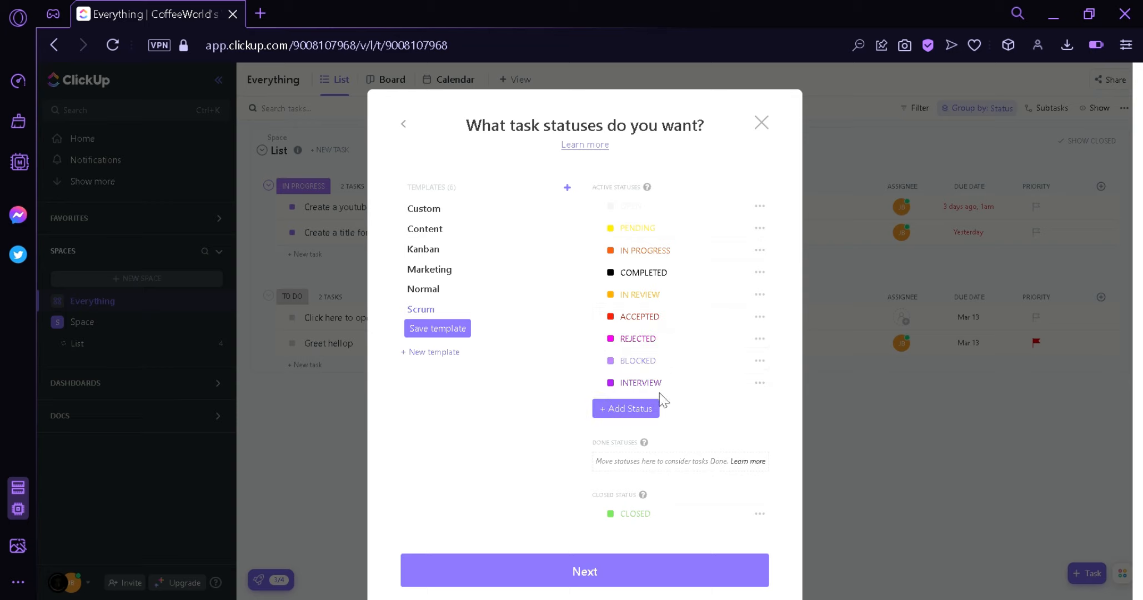
- Choose the Custom task status template for the Space and continue to the ClickApps settings
{"action": "left_click", "coordinate": [470, 216]}
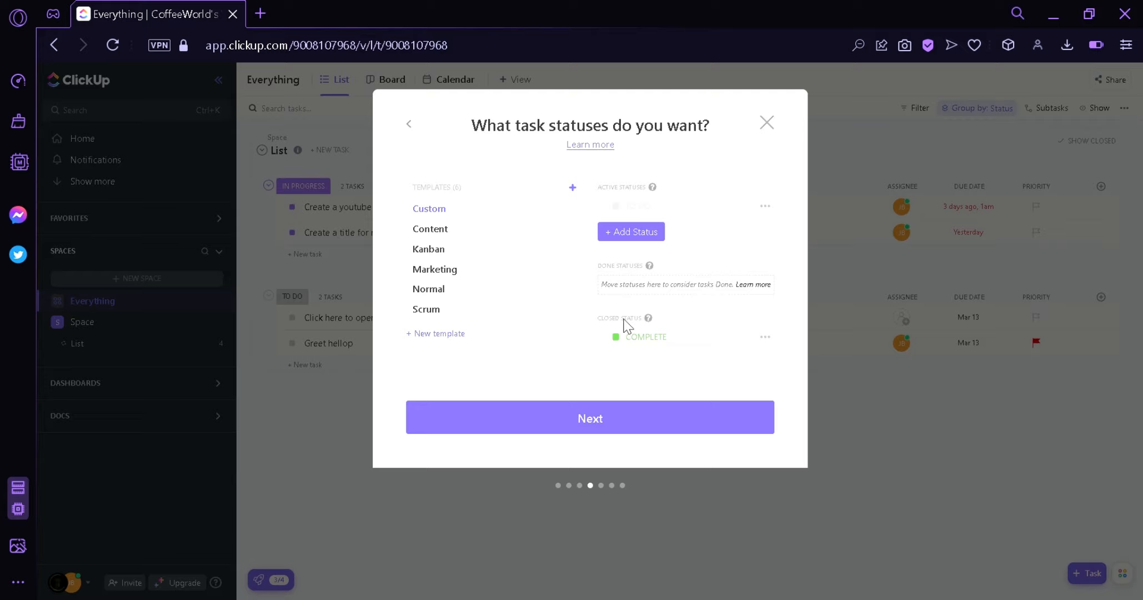
{"action": "left_click", "coordinate": [604, 419]}
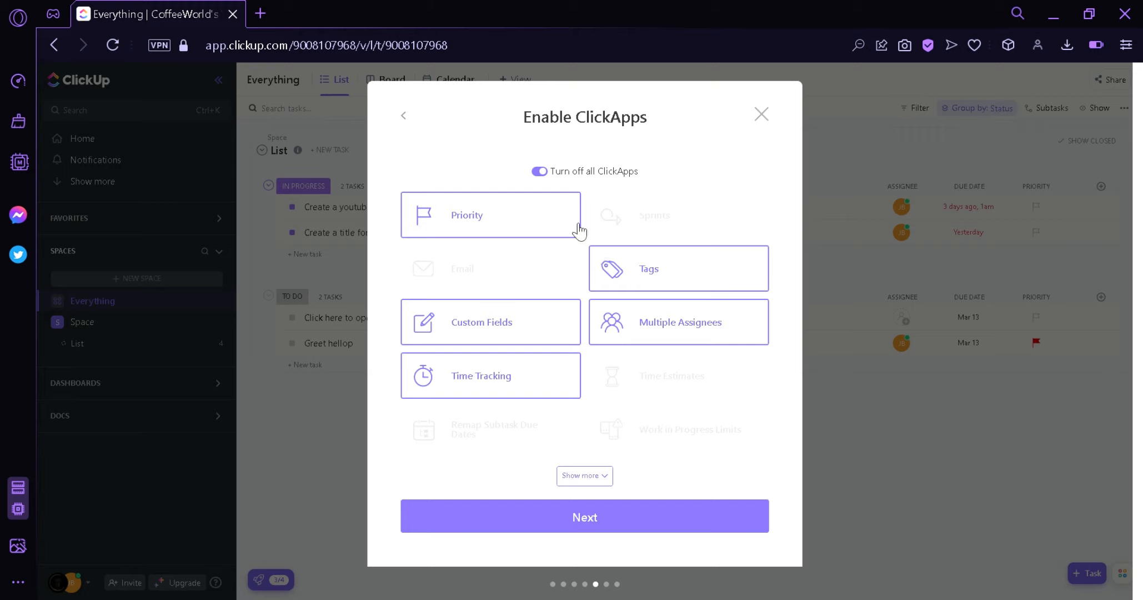
- Try toggling the Priority and Time Estimates ClickApps, returning both to their original settings
{"action": "left_click", "coordinate": [506, 234]}
{"action": "left_click", "coordinate": [476, 230]}
{"action": "left_click", "coordinate": [670, 231]}
{"action": "left_click", "coordinate": [667, 392]}
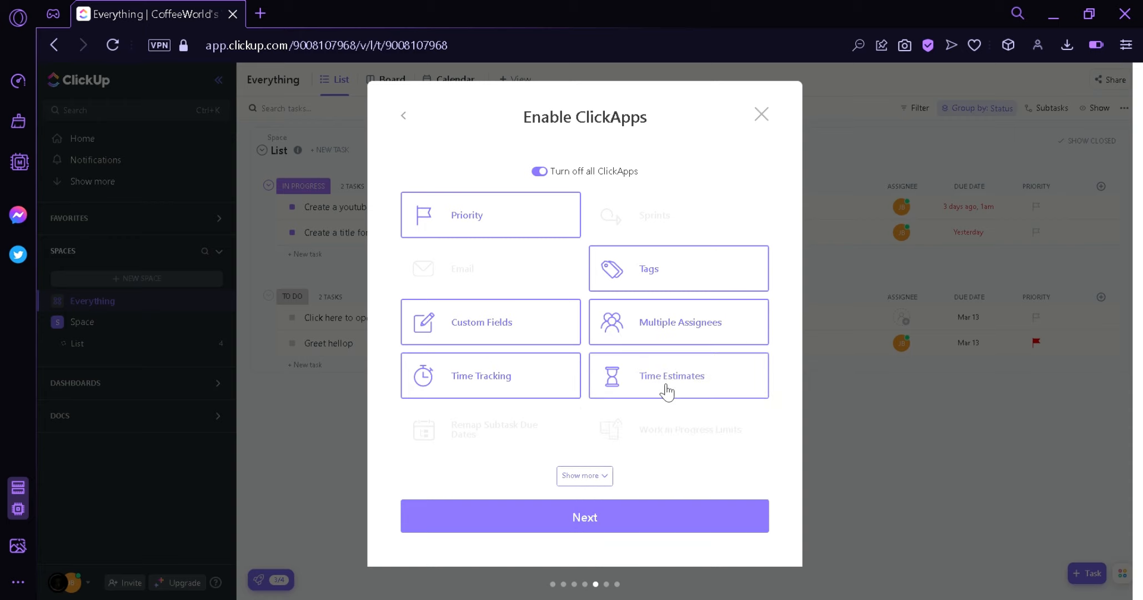
{"action": "left_click", "coordinate": [667, 392]}
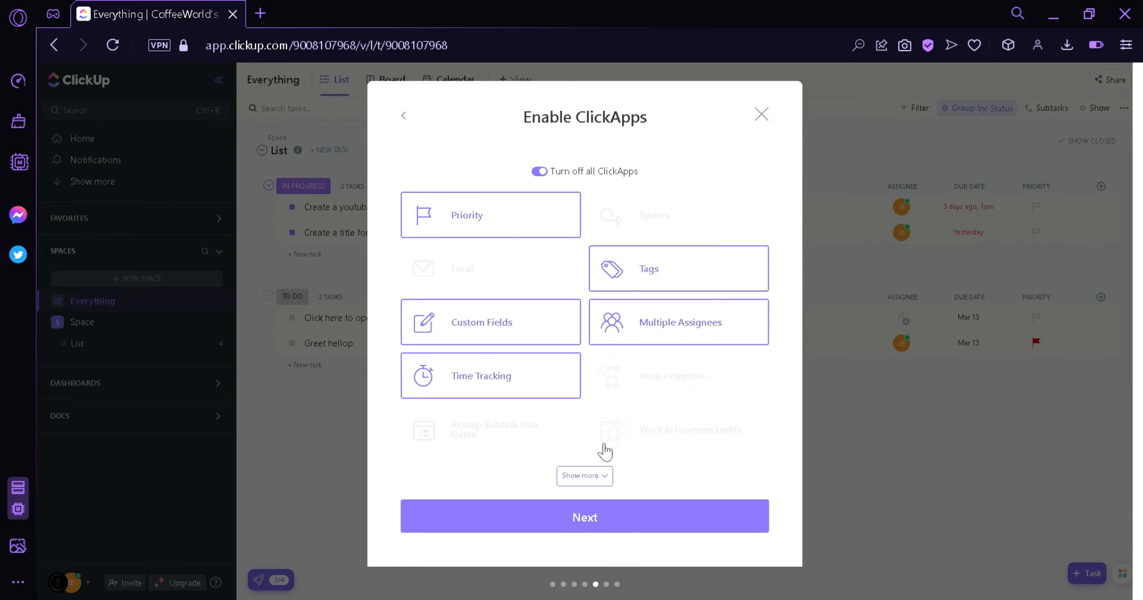
- Review the expanded list of ClickApps and continue with the default selection
{"action": "left_click", "coordinate": [583, 475]}
{"action": "scroll", "coordinate": [507, 446], "scroll_direction": "down", "scroll_amount": 3}
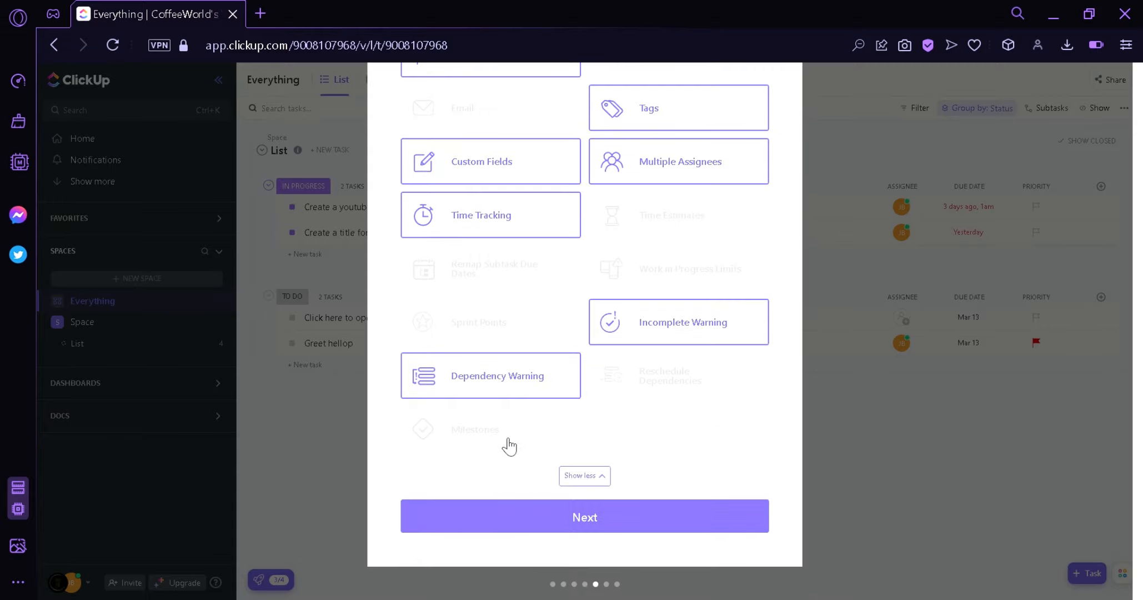
{"action": "scroll", "coordinate": [508, 447], "scroll_direction": "up", "scroll_amount": 1}
{"action": "scroll", "coordinate": [508, 446], "scroll_direction": "down", "scroll_amount": 1}
{"action": "left_click", "coordinate": [633, 523]}
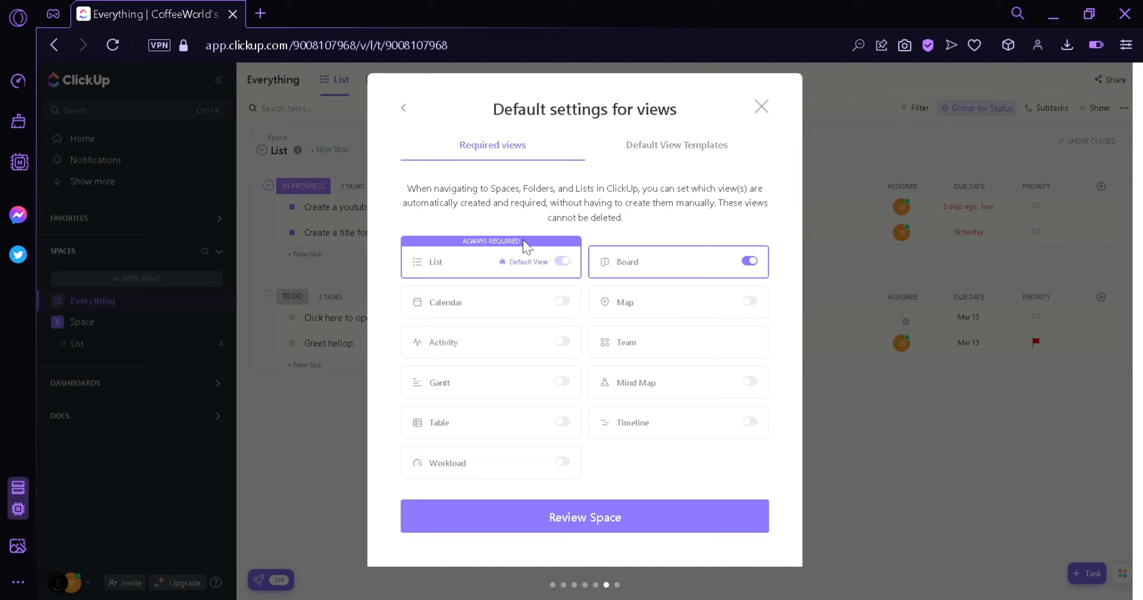
- Enable Calendar and Activity as required views and create the Space with the reviewed settings
{"action": "left_click", "coordinate": [563, 302]}
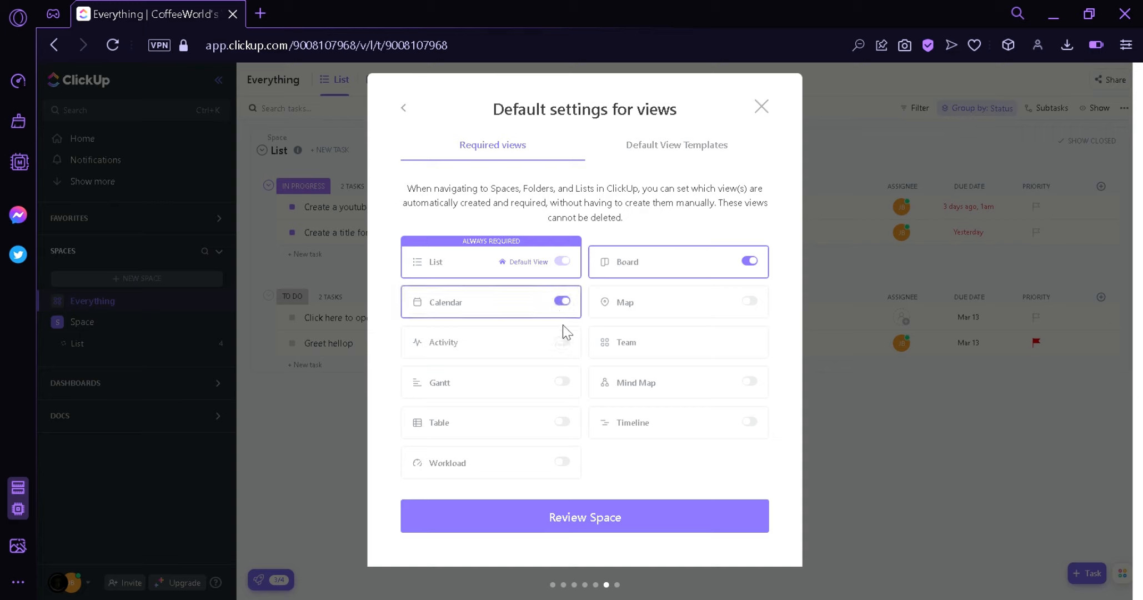
{"action": "left_click", "coordinate": [562, 343]}
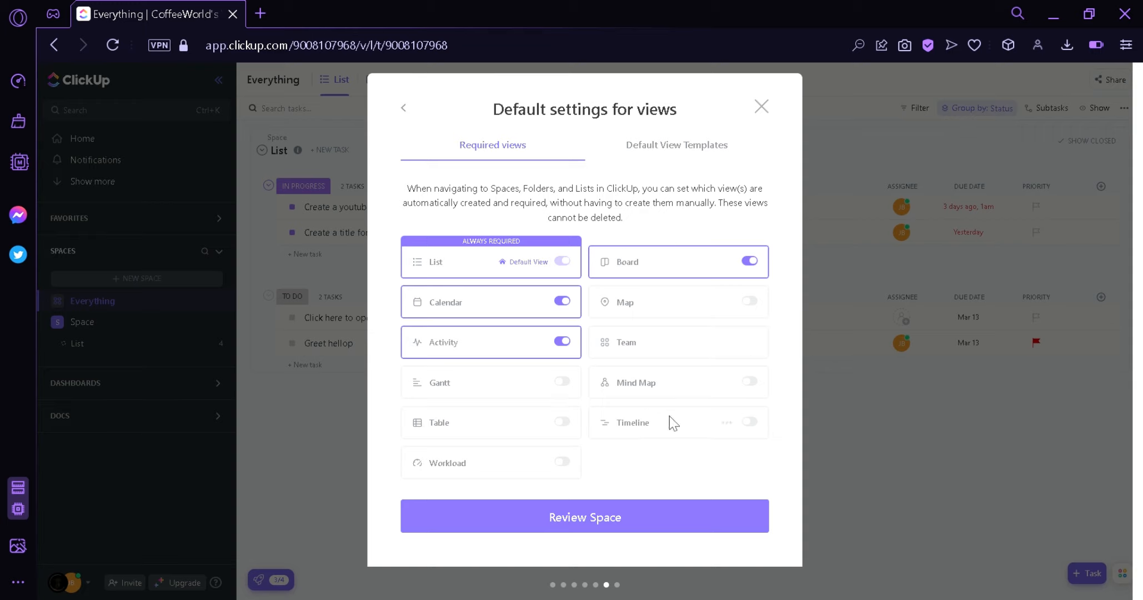
{"action": "left_click", "coordinate": [613, 519]}
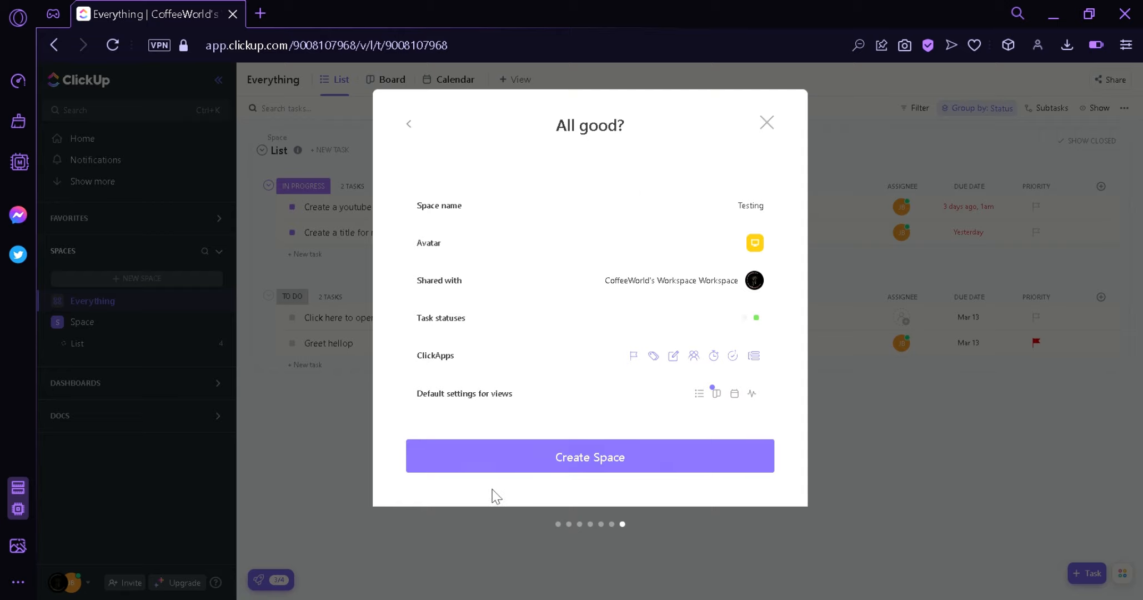
{"action": "left_click", "coordinate": [553, 468]}
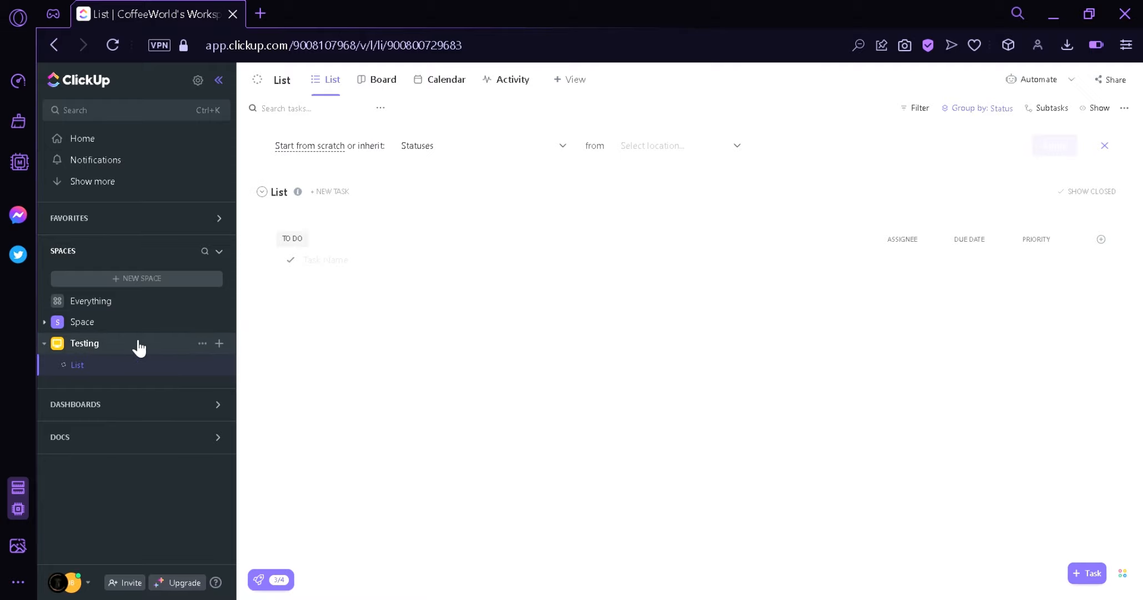
- Browse templates from the Testing Space's options and show the Community templates
{"action": "right_click", "coordinate": [199, 347]}
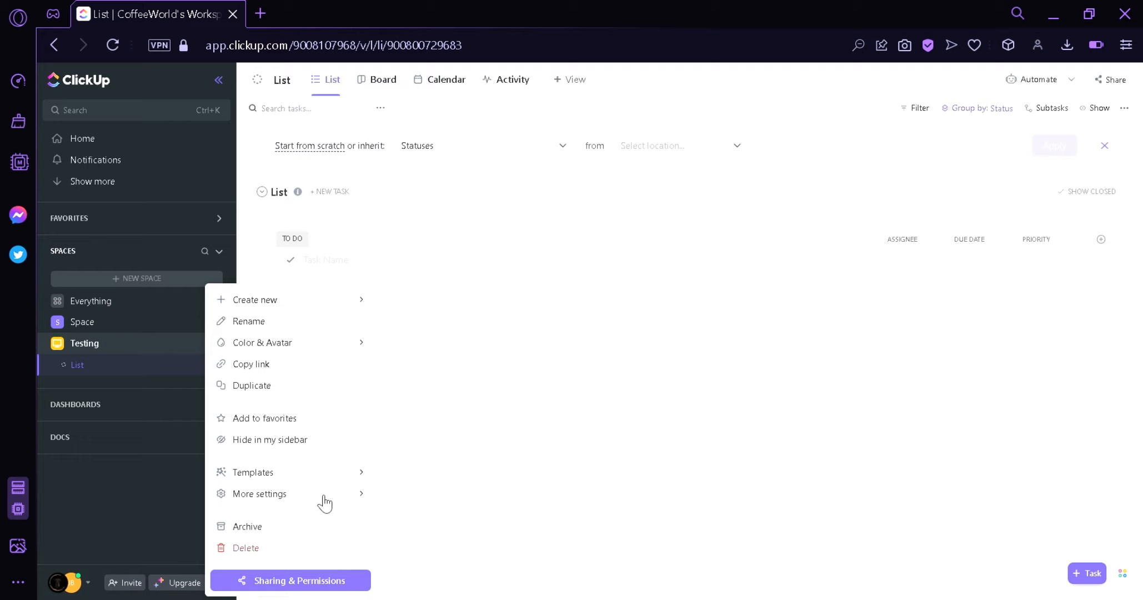
{"action": "mouse_move", "coordinate": [301, 476]}
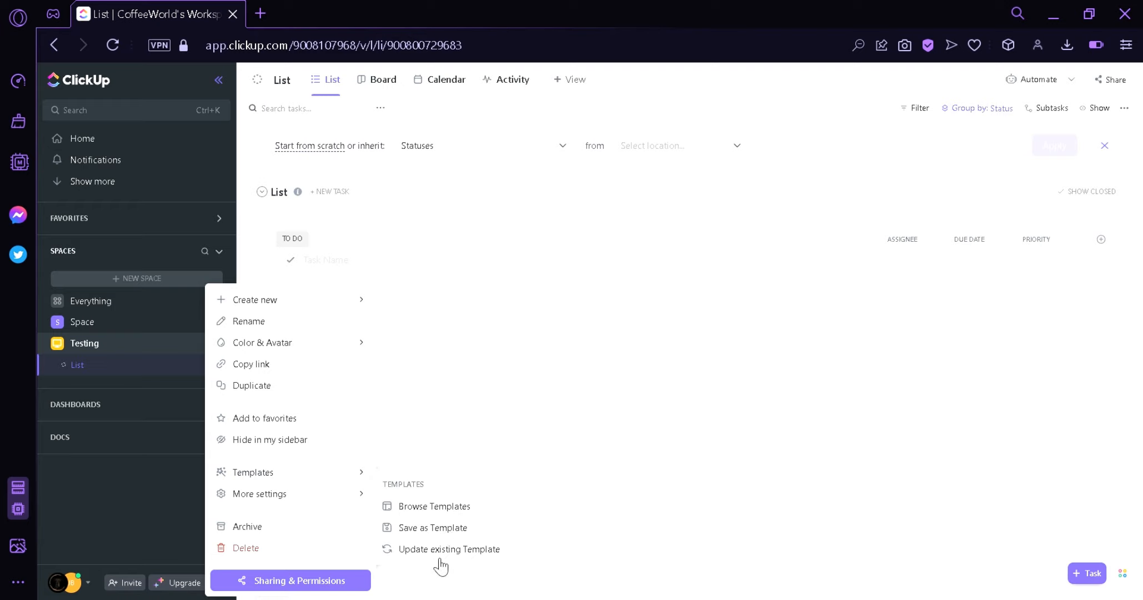
{"action": "left_click", "coordinate": [478, 507]}
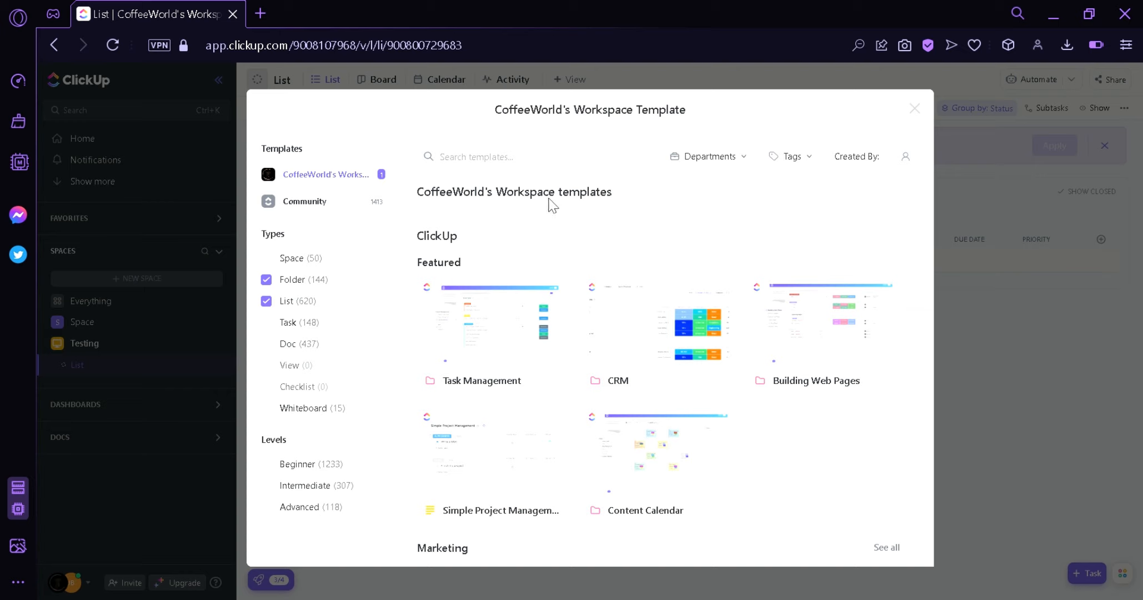
{"action": "left_click", "coordinate": [370, 209]}
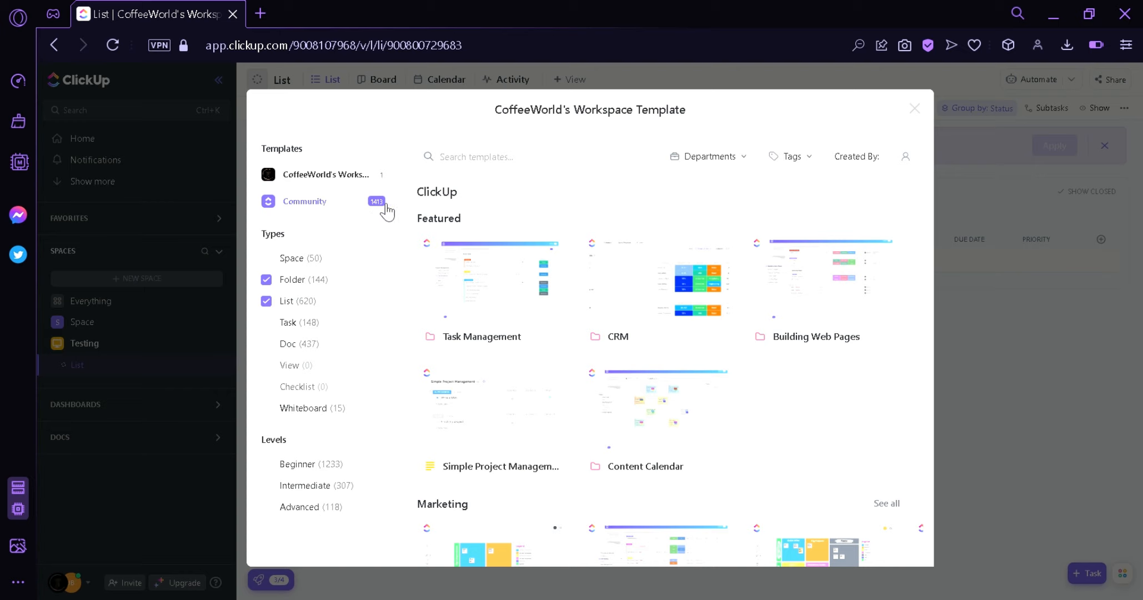
- Examine the Community template categories, from the featured and marketing templates through to operations
{"action": "mouse_move", "coordinate": [632, 268]}
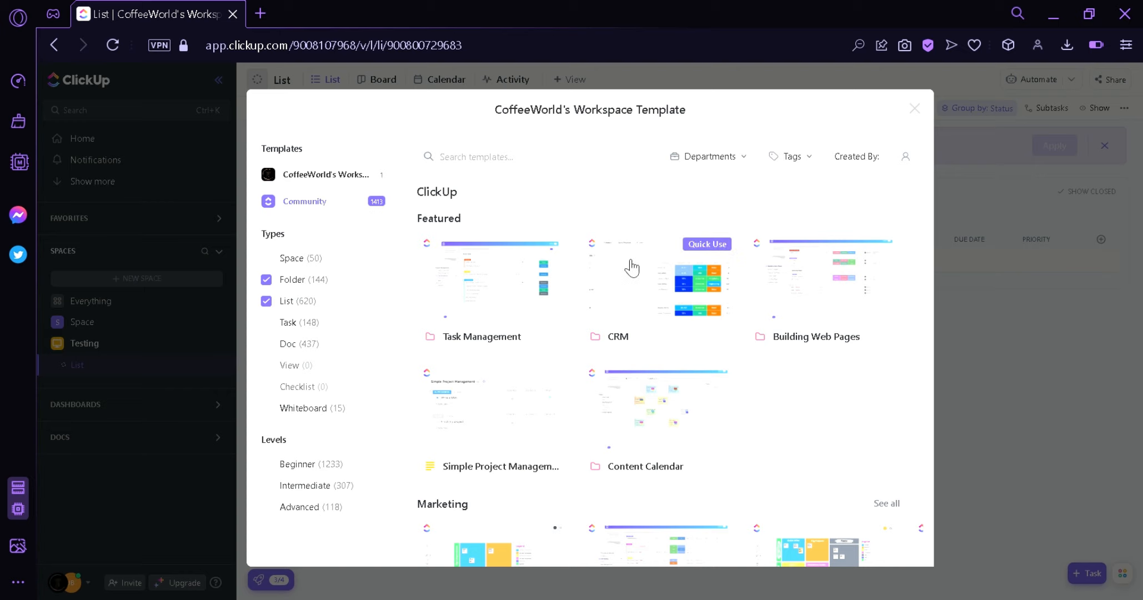
{"action": "scroll", "coordinate": [599, 434], "scroll_direction": "down", "scroll_amount": 5}
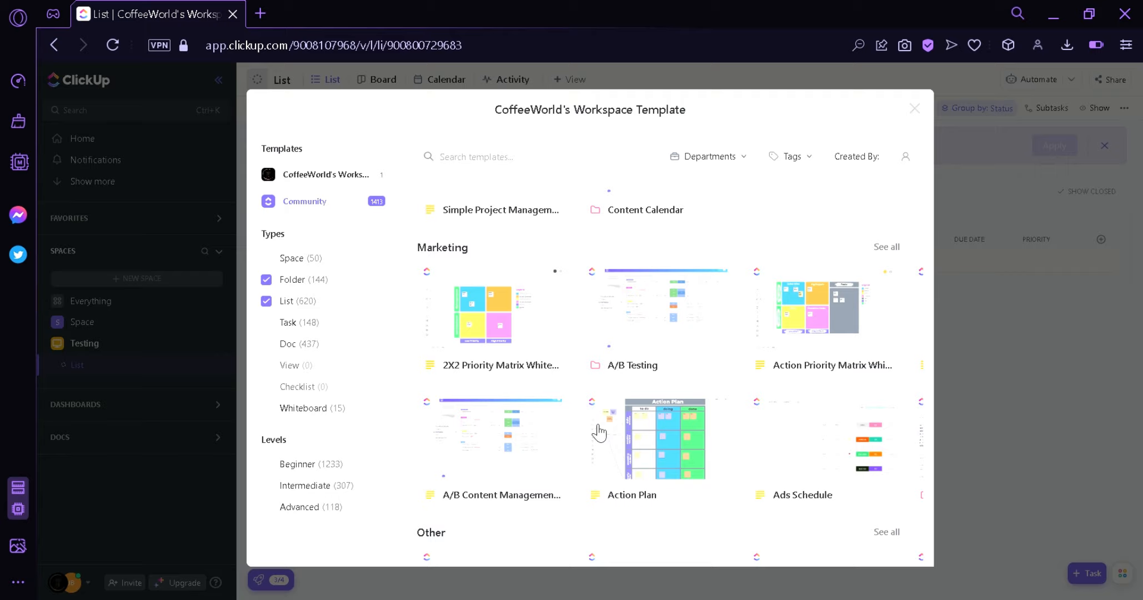
{"action": "scroll", "coordinate": [598, 432], "scroll_direction": "down", "scroll_amount": 15}
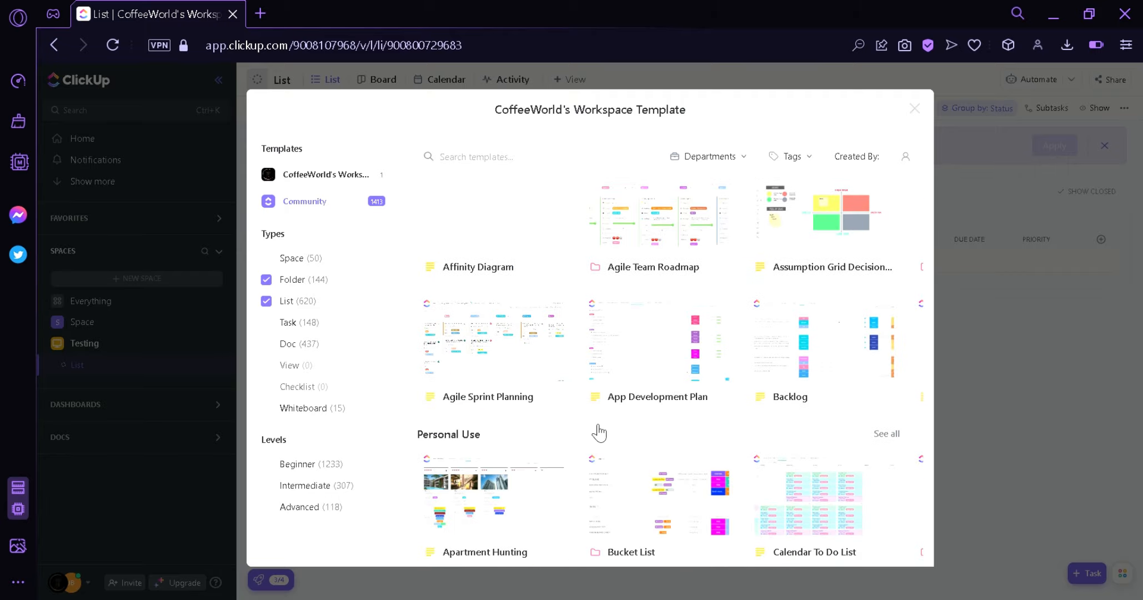
{"action": "scroll", "coordinate": [598, 432], "scroll_direction": "down", "scroll_amount": 10}
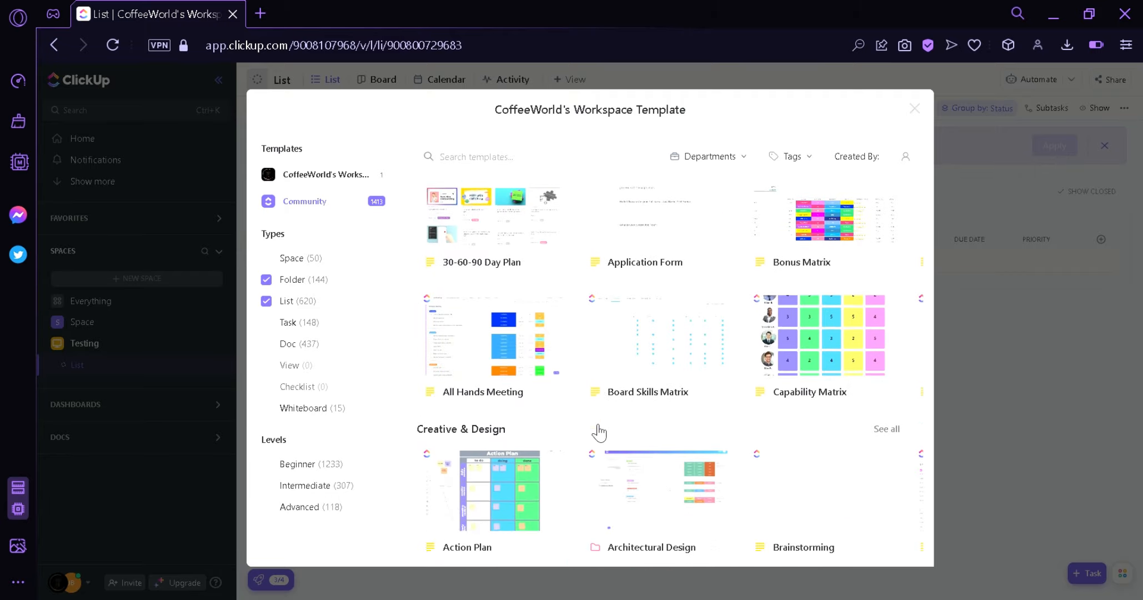
{"action": "scroll", "coordinate": [598, 432], "scroll_direction": "down", "scroll_amount": 10}
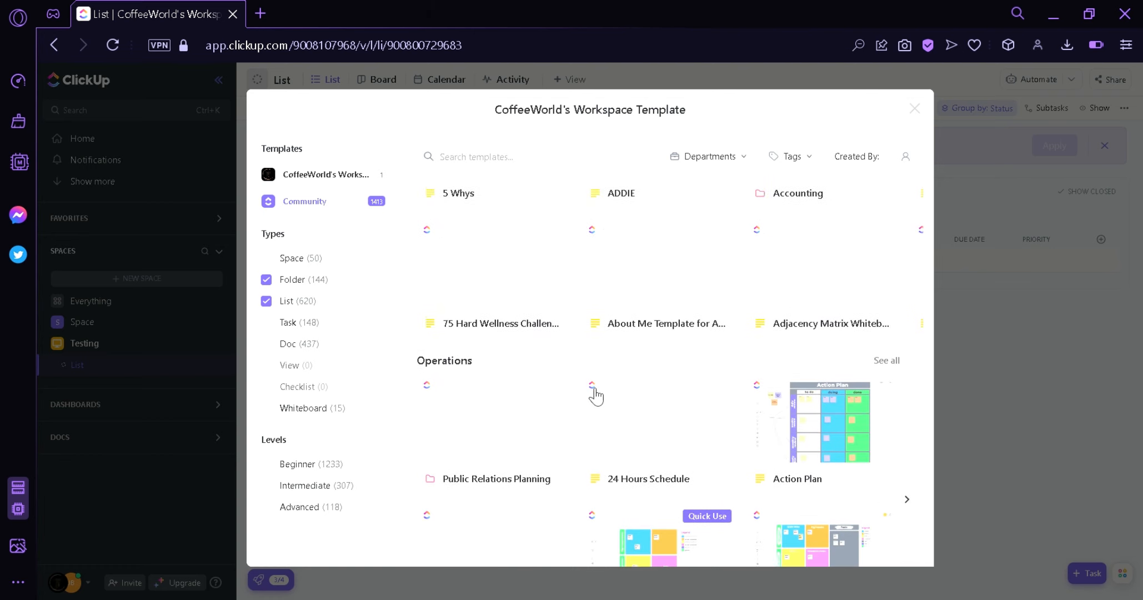
{"action": "scroll", "coordinate": [596, 395], "scroll_direction": "down", "scroll_amount": 5}
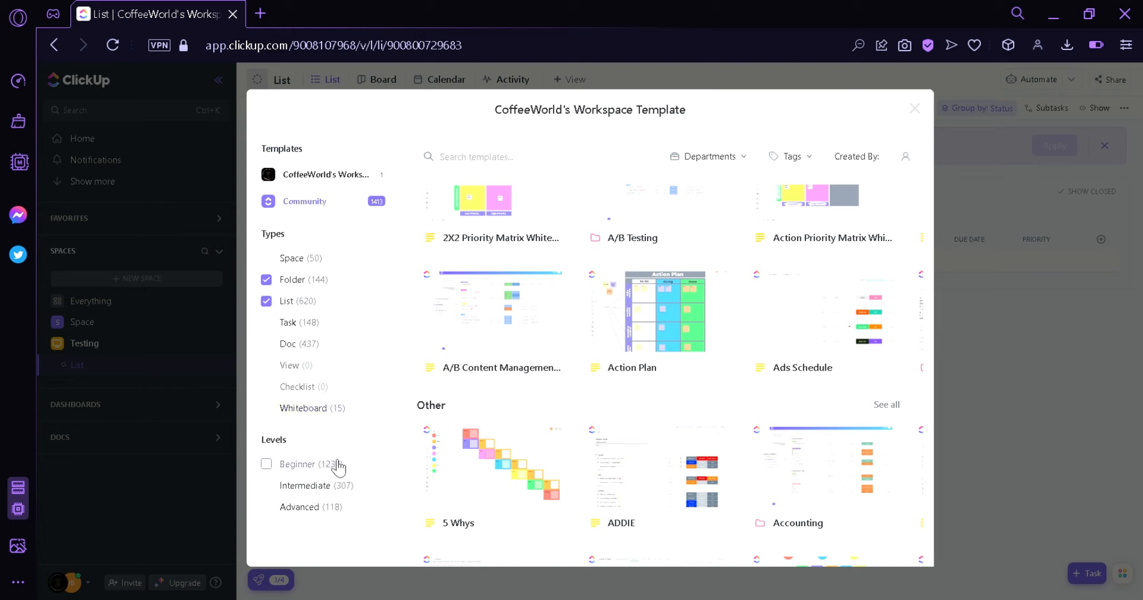
{"action": "left_click", "coordinate": [628, 157]}
{"action": "scroll", "coordinate": [647, 293], "scroll_direction": "up", "scroll_amount": 8}
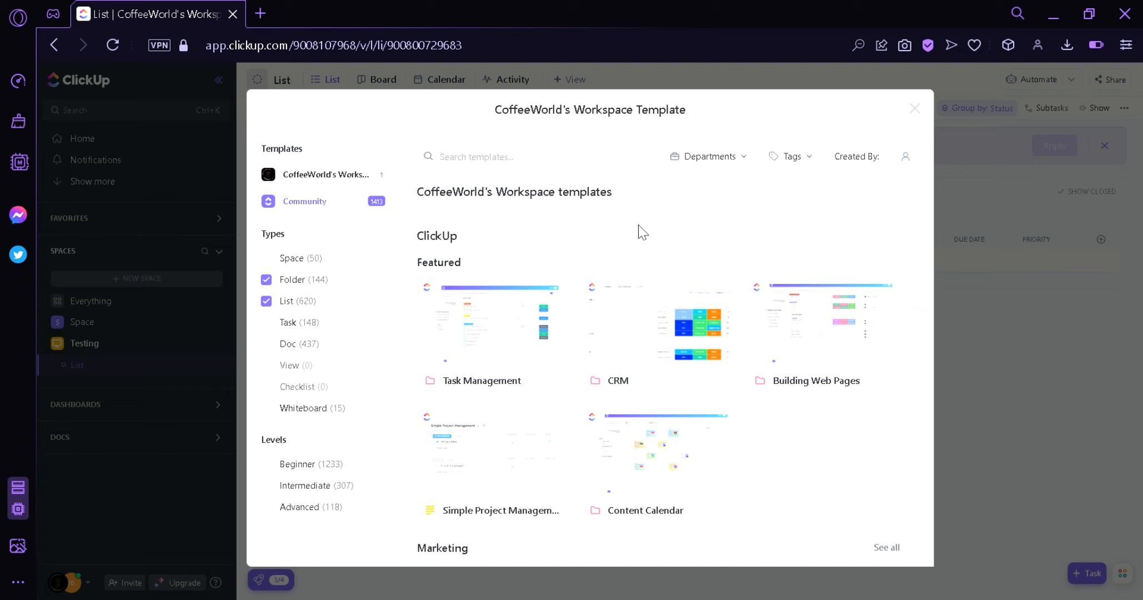
- Display the department filter options for the templates
{"action": "left_click", "coordinate": [747, 161]}
{"action": "left_click", "coordinate": [747, 161]}
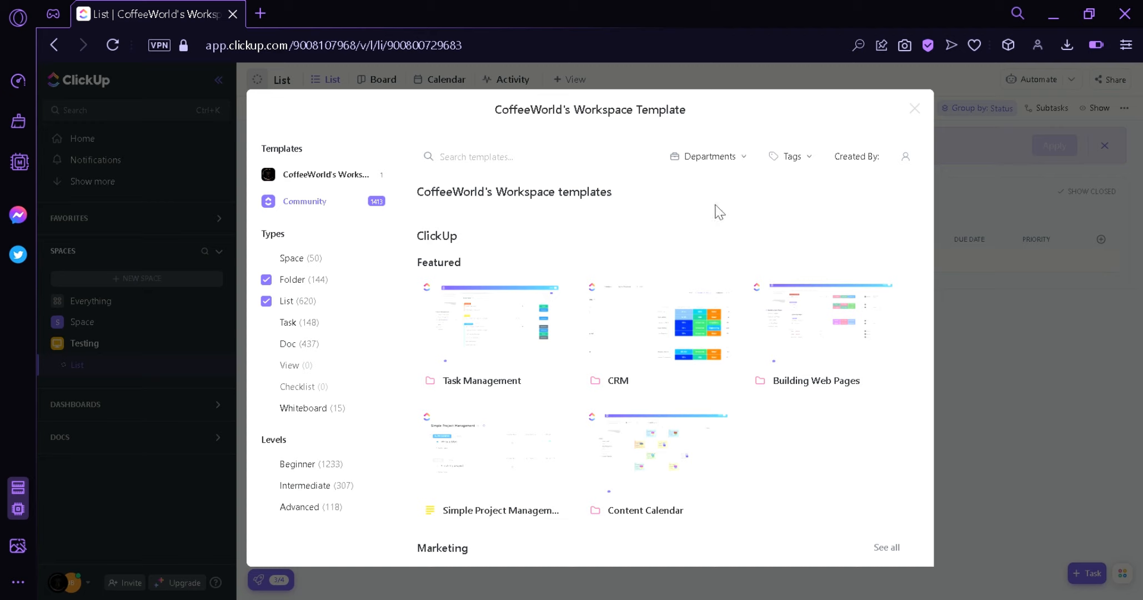
{"action": "left_click", "coordinate": [744, 161]}
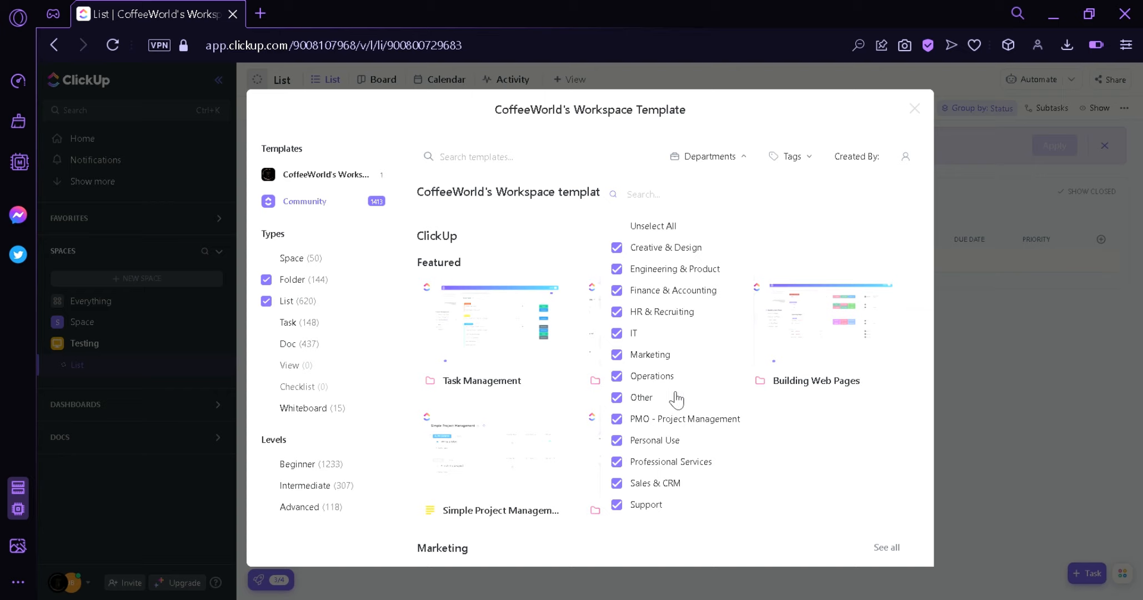
- Close the department filter and check the Created By filter options for the templates
{"action": "left_click", "coordinate": [759, 243]}
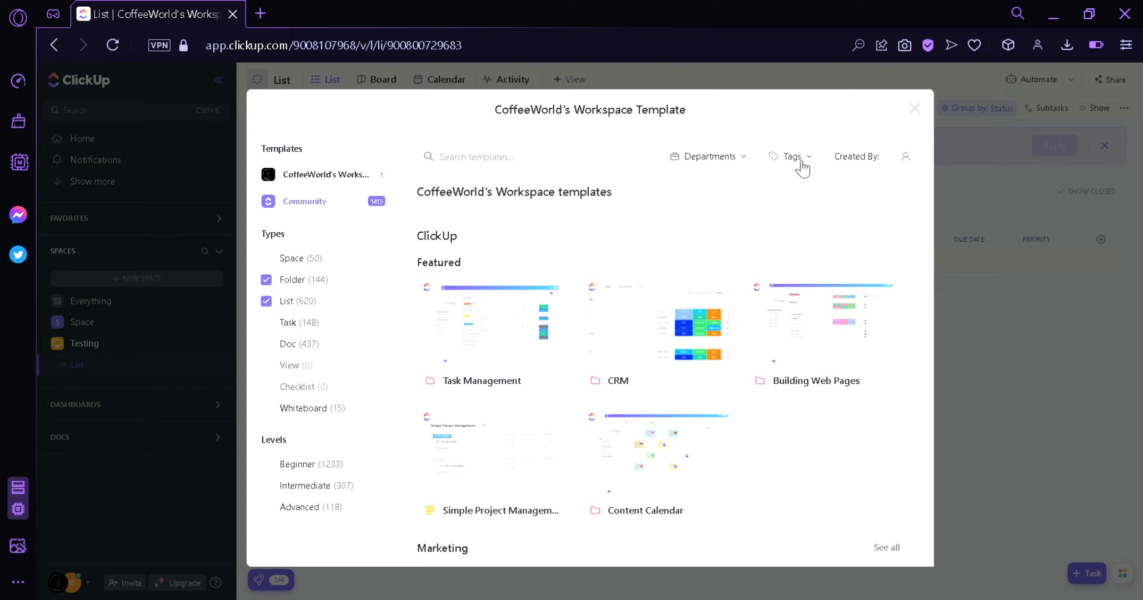
{"action": "left_click", "coordinate": [891, 160]}
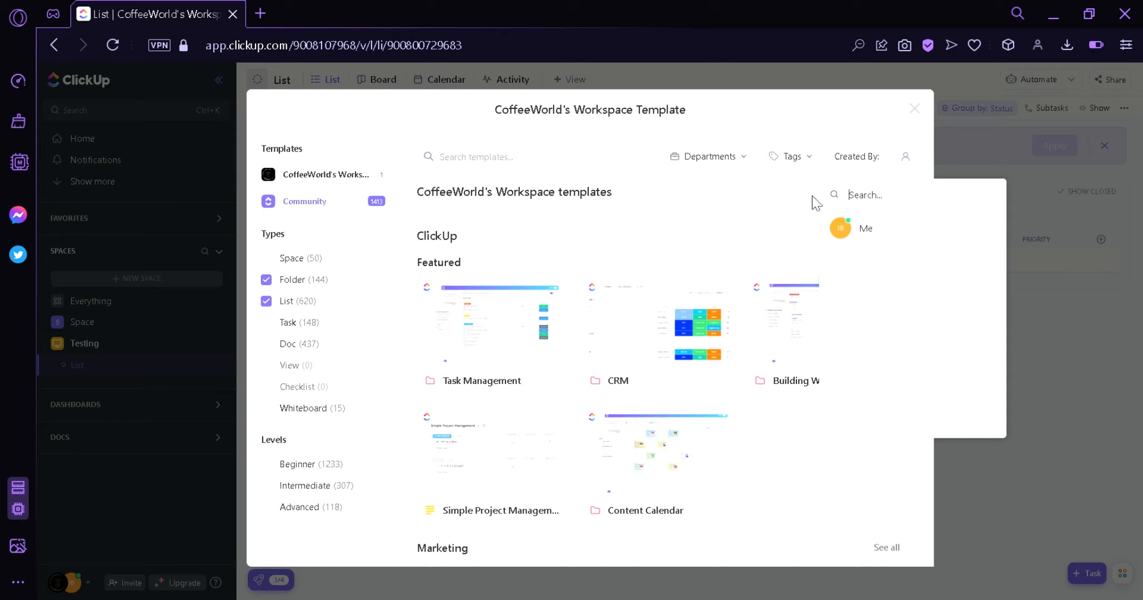
{"action": "left_click", "coordinate": [744, 214]}
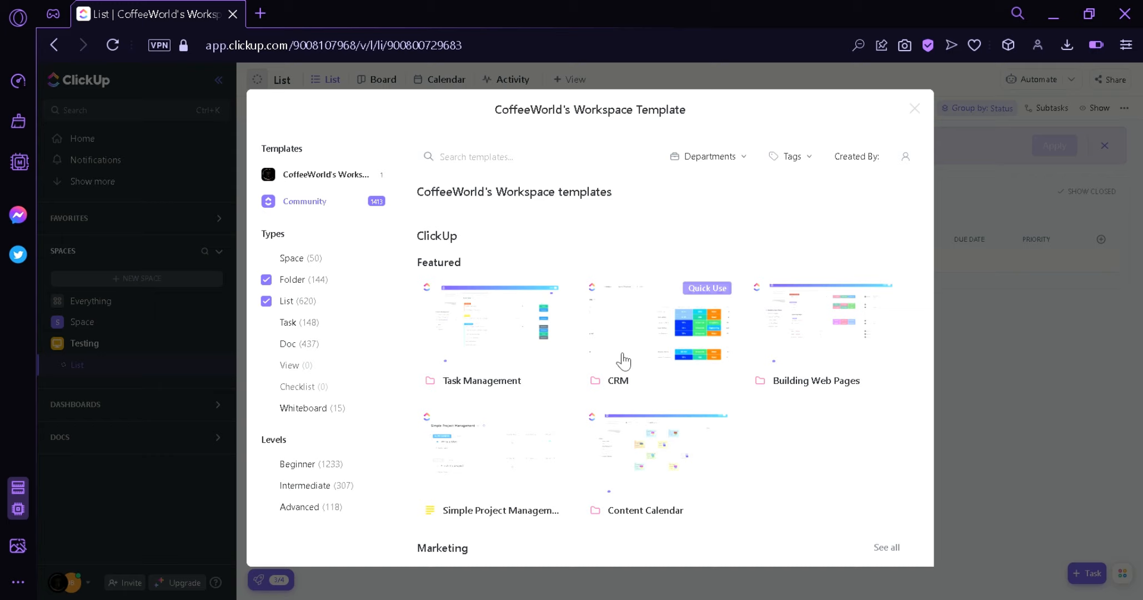
- Choose the featured Task Management template for use in the Testing Space and name its folder Management
{"action": "scroll", "coordinate": [621, 359], "scroll_direction": "down", "scroll_amount": 5}
{"action": "scroll", "coordinate": [621, 359], "scroll_direction": "up", "scroll_amount": 5}
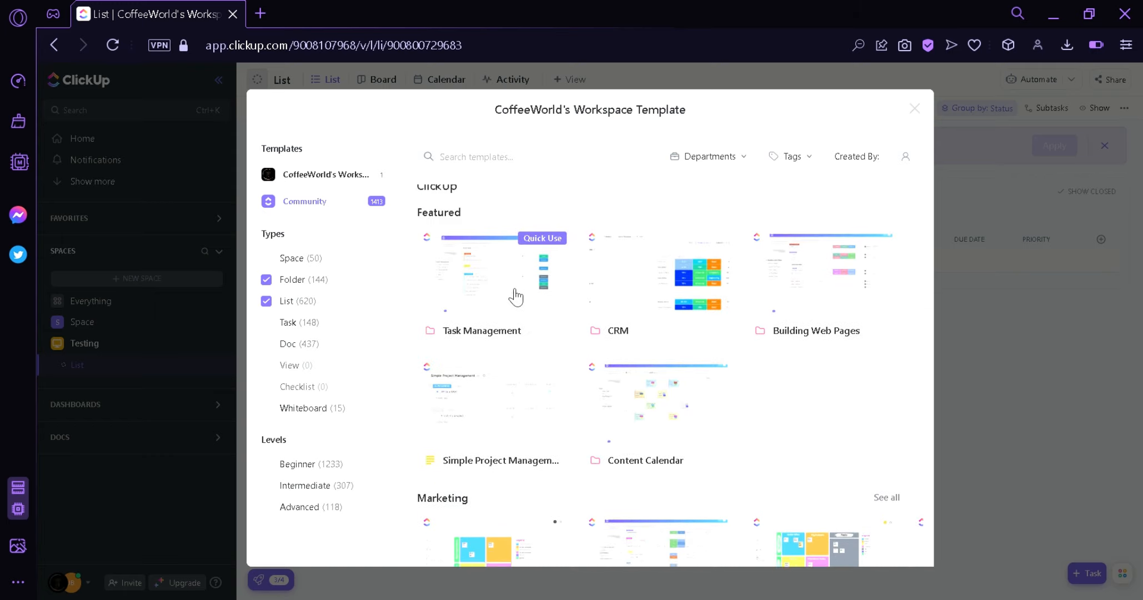
{"action": "left_click", "coordinate": [512, 306]}
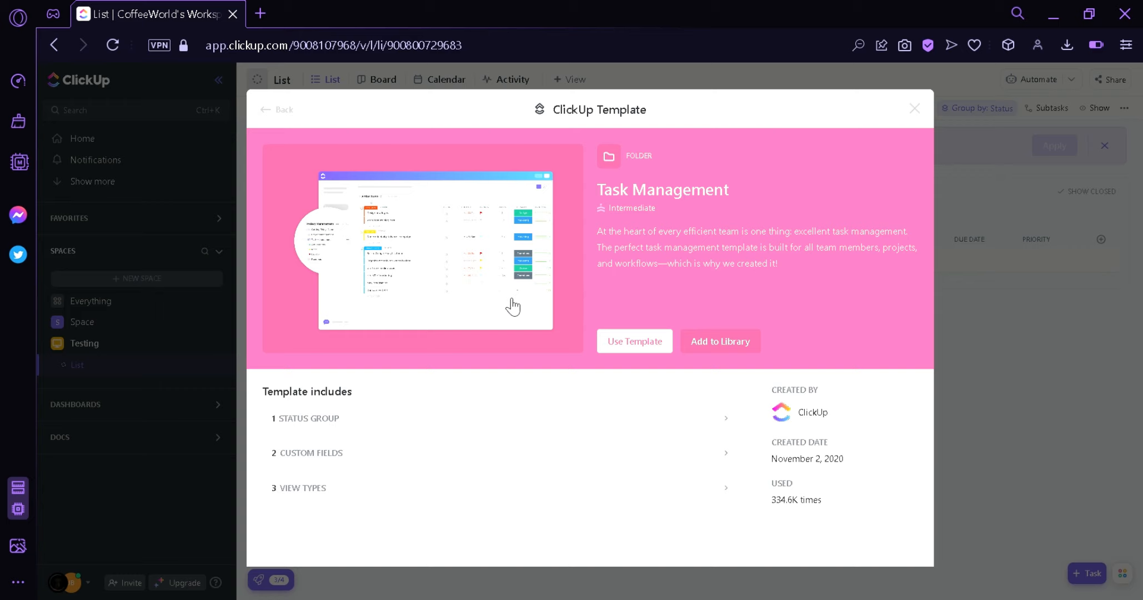
{"action": "left_click", "coordinate": [634, 341]}
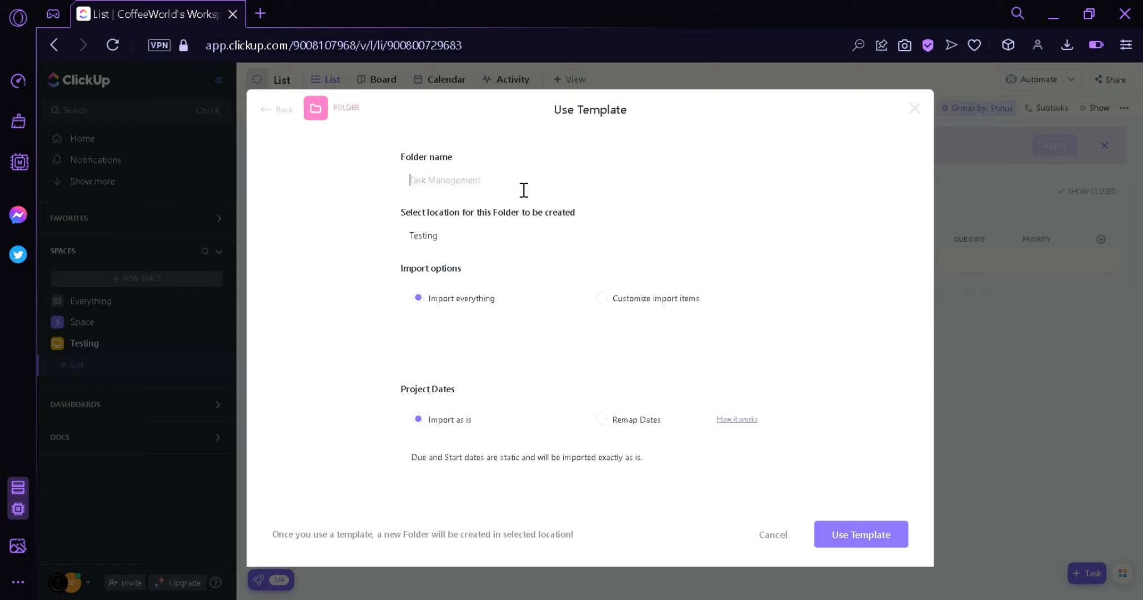
{"action": "type", "text": "Management"}
- Review the customizable import items, toggle Due dates, and return the import option to Import everything
{"action": "left_click", "coordinate": [618, 301]}
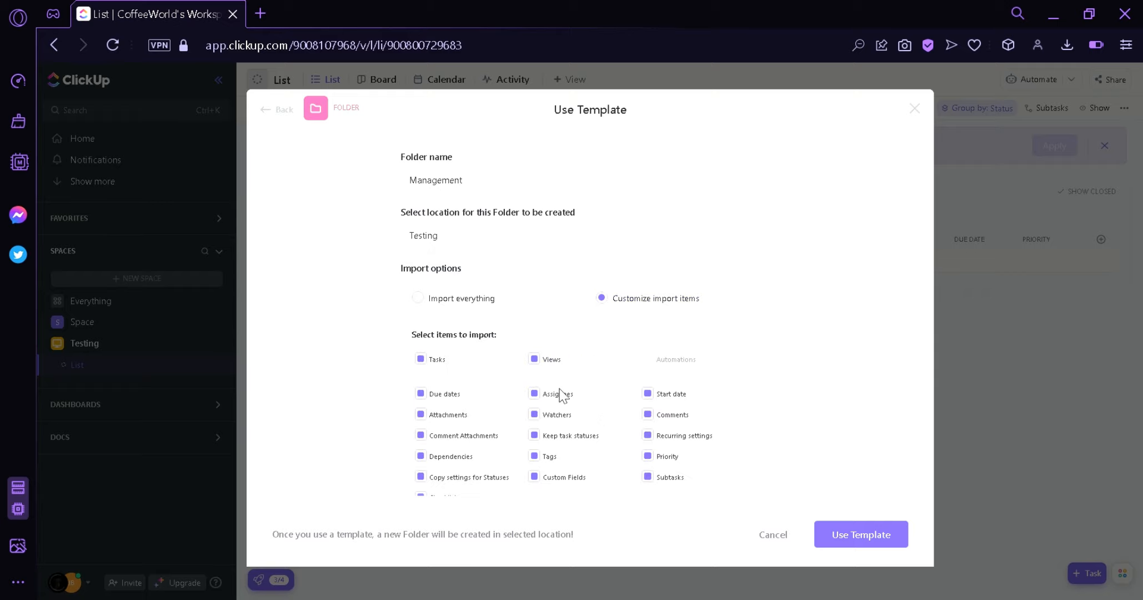
{"action": "scroll", "coordinate": [453, 382], "scroll_direction": "down", "scroll_amount": 2}
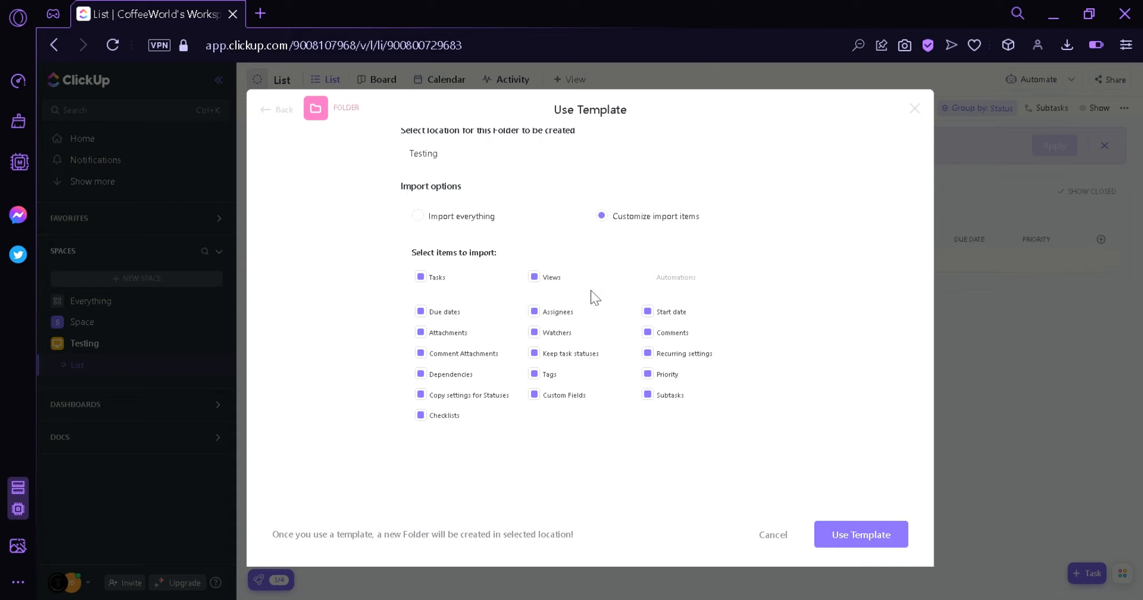
{"action": "left_click", "coordinate": [439, 314]}
{"action": "left_click", "coordinate": [432, 317]}
{"action": "left_click", "coordinate": [488, 225]}
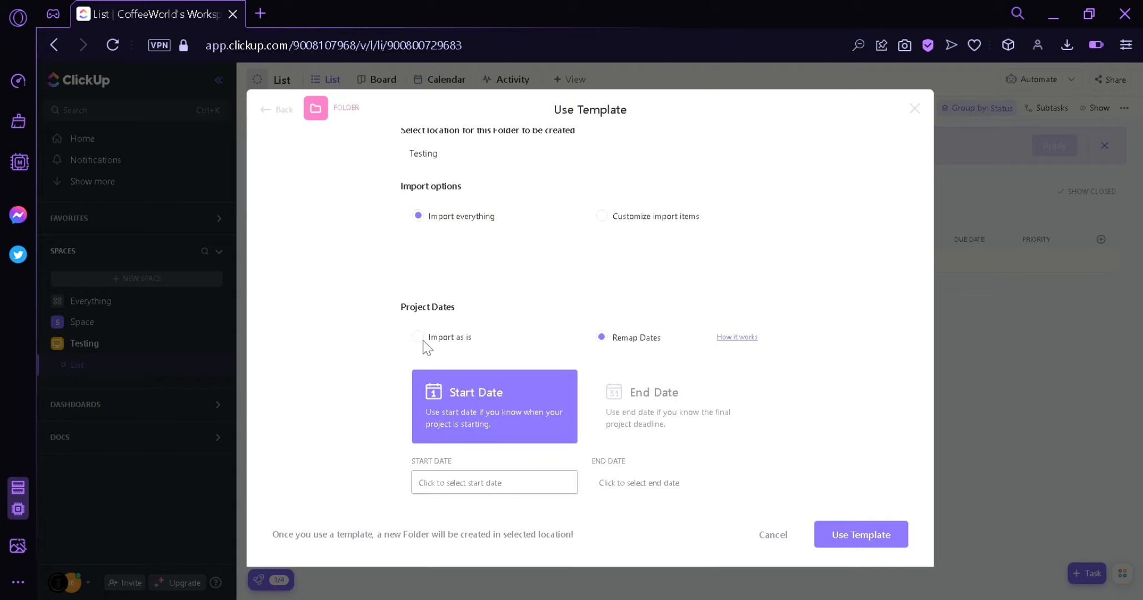
- Review the Remap Dates settings, keep project dates on Import as is, and create the folder from the template
{"action": "left_click", "coordinate": [427, 340]}
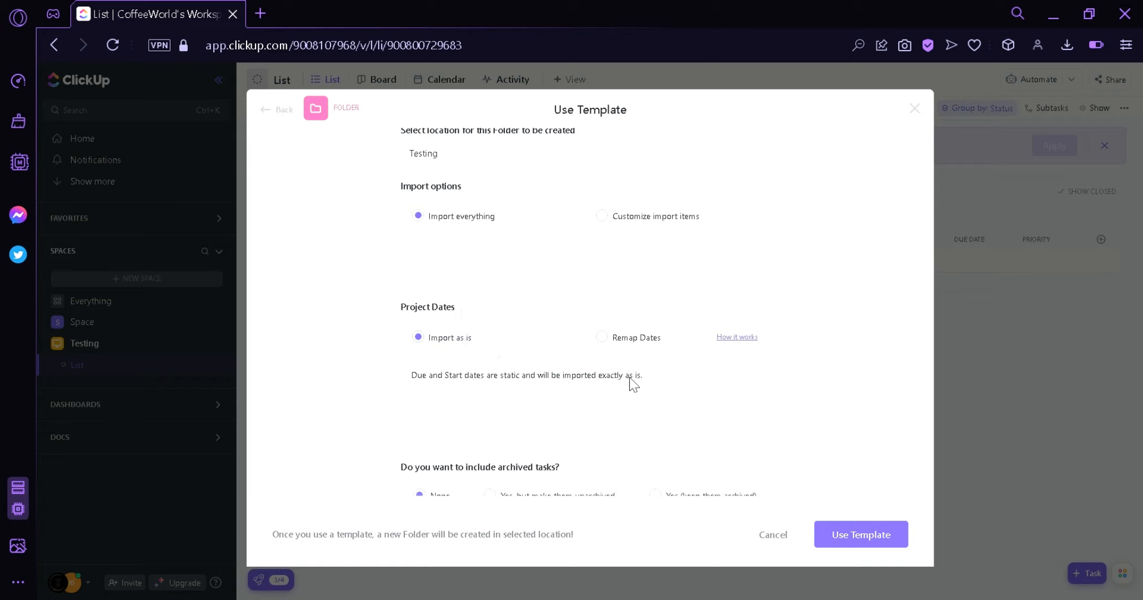
{"action": "left_click", "coordinate": [606, 340]}
{"action": "scroll", "coordinate": [561, 403], "scroll_direction": "down", "scroll_amount": 2}
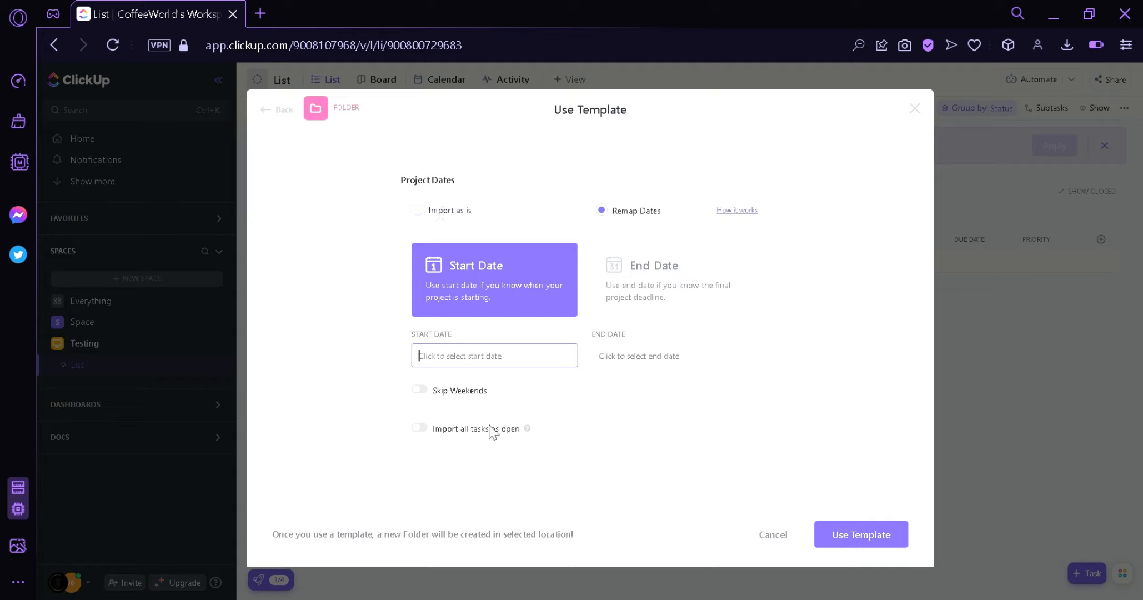
{"action": "left_click", "coordinate": [439, 213]}
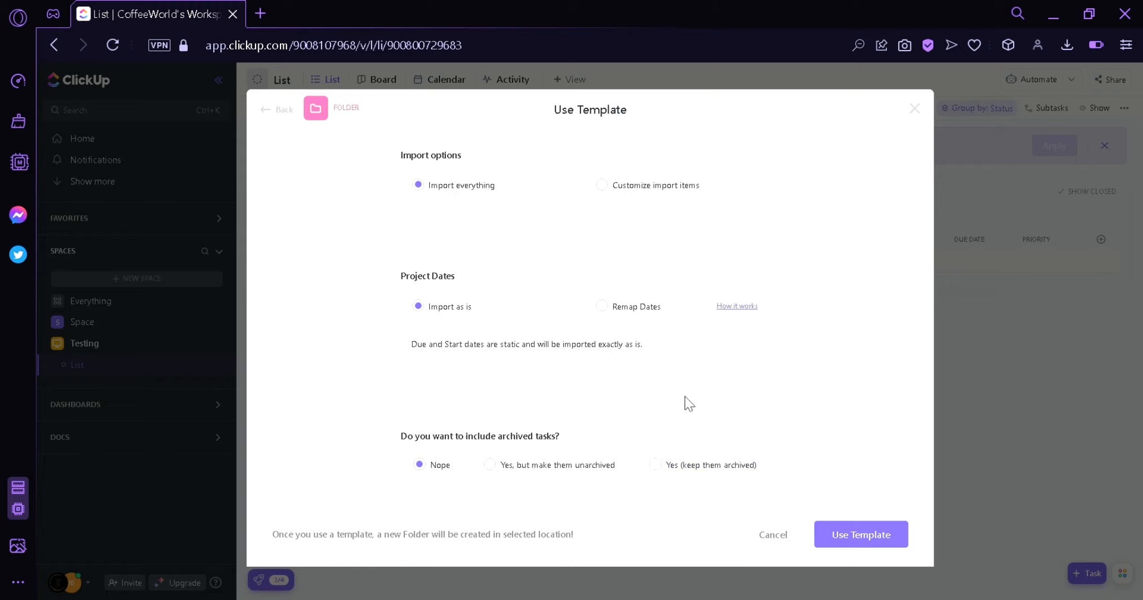
{"action": "left_click", "coordinate": [871, 536]}
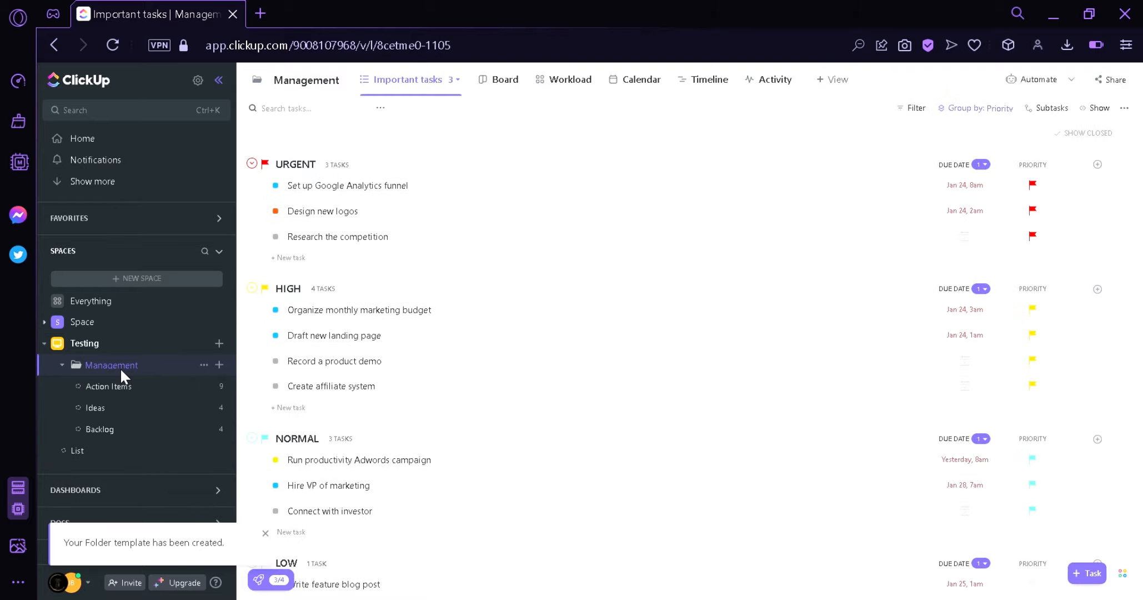
- Look through the Action Items, Ideas and Backlog lists and the Management folder's tasks grouped by priority
{"action": "left_click", "coordinate": [136, 391]}
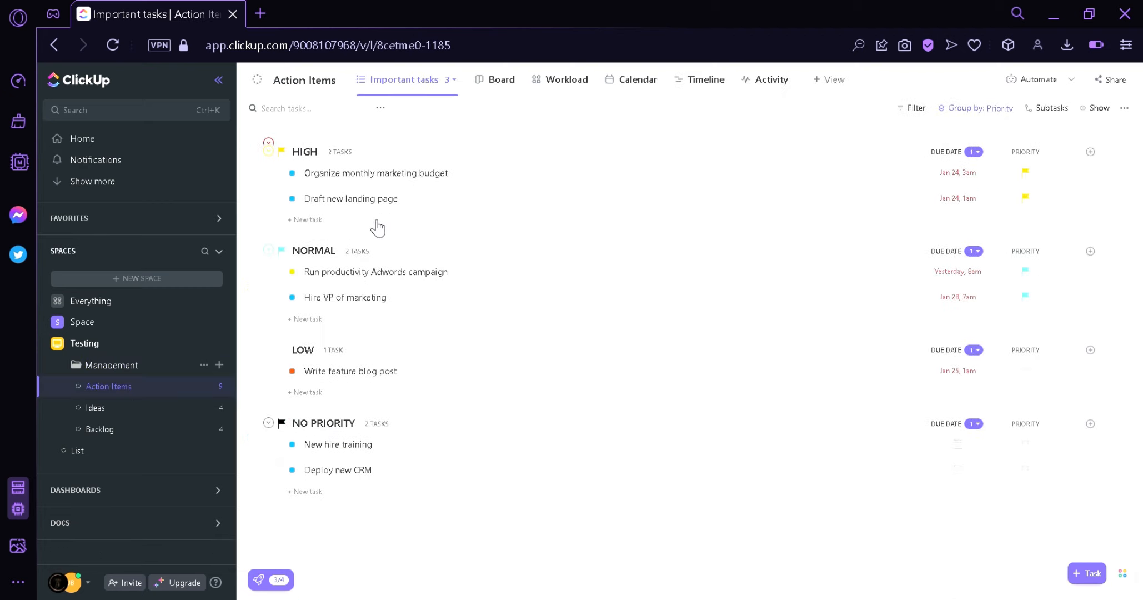
{"action": "left_click", "coordinate": [154, 412]}
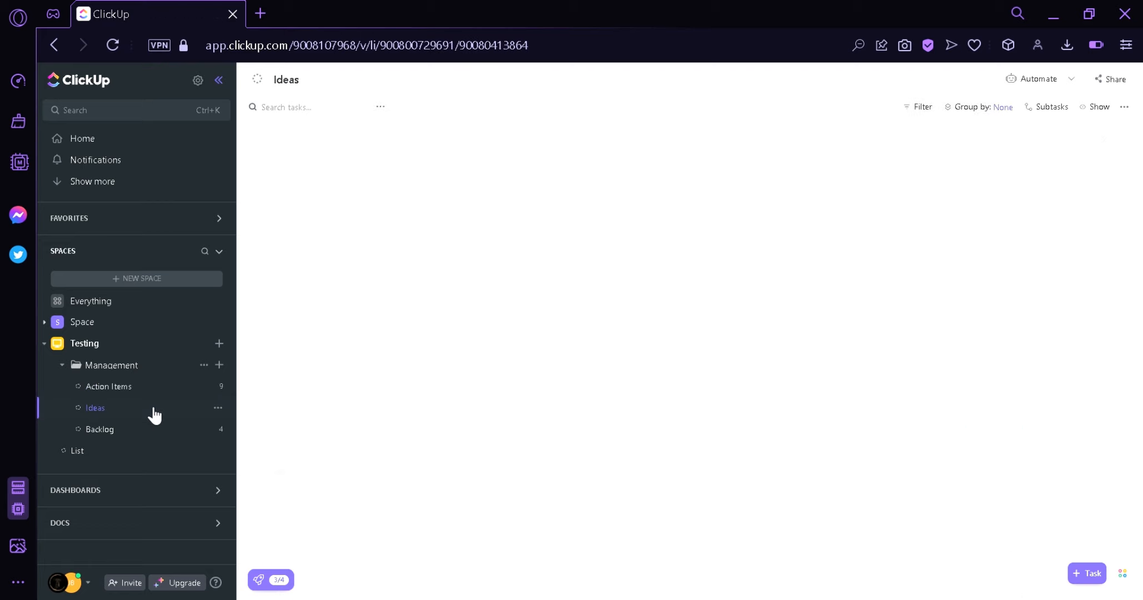
{"action": "left_click", "coordinate": [127, 432]}
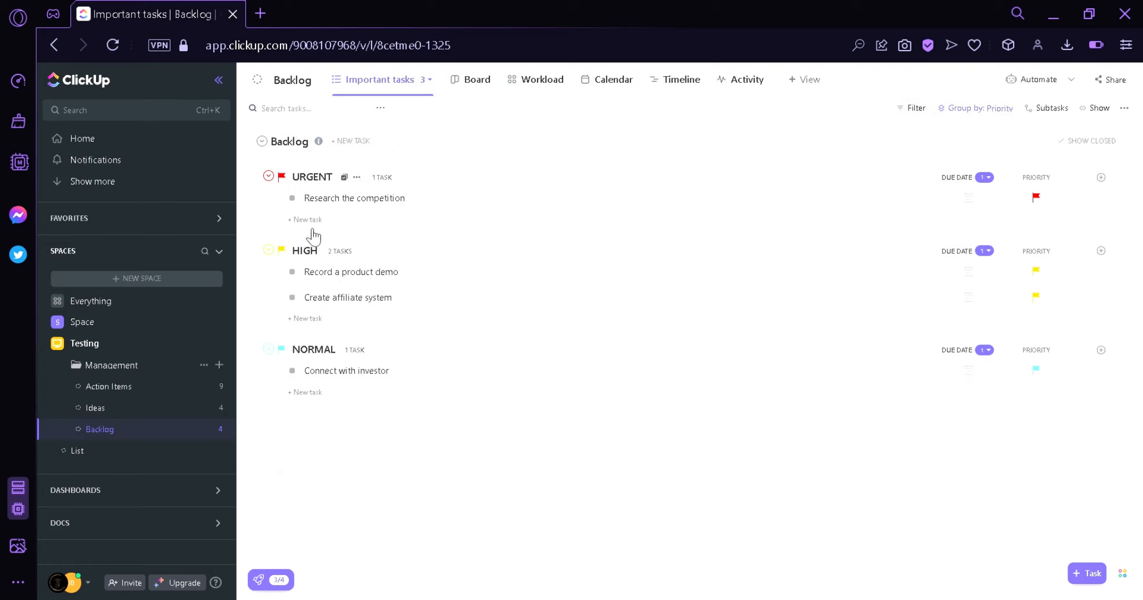
{"action": "left_click", "coordinate": [110, 366]}
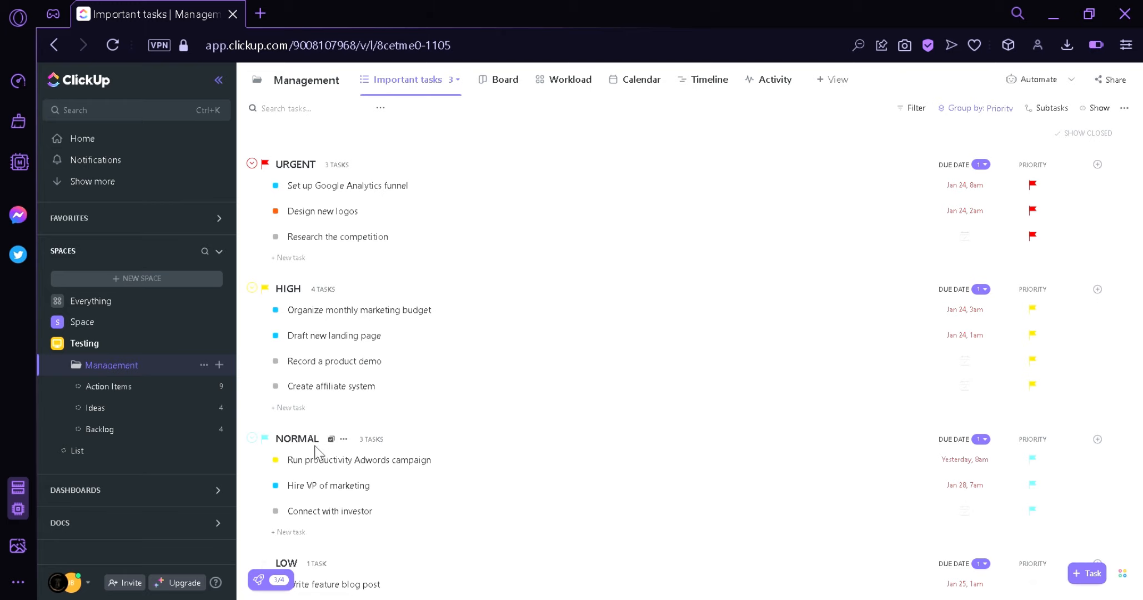
{"action": "scroll", "coordinate": [414, 392], "scroll_direction": "down", "scroll_amount": 5}
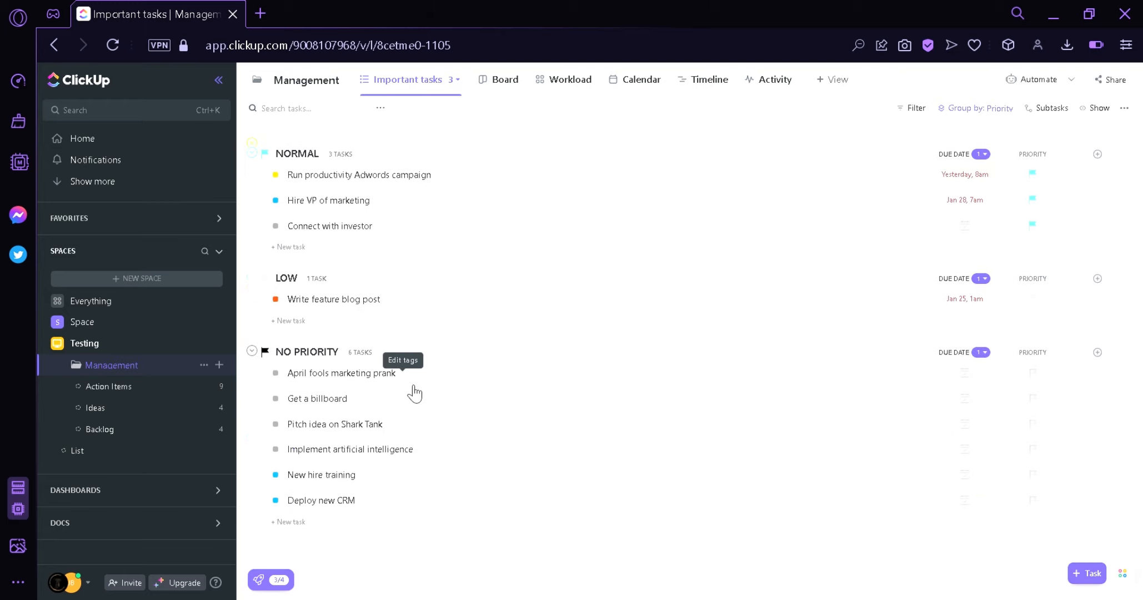
{"action": "scroll", "coordinate": [414, 391], "scroll_direction": "up", "scroll_amount": 4}
{"action": "scroll", "coordinate": [414, 391], "scroll_direction": "up", "scroll_amount": 1}
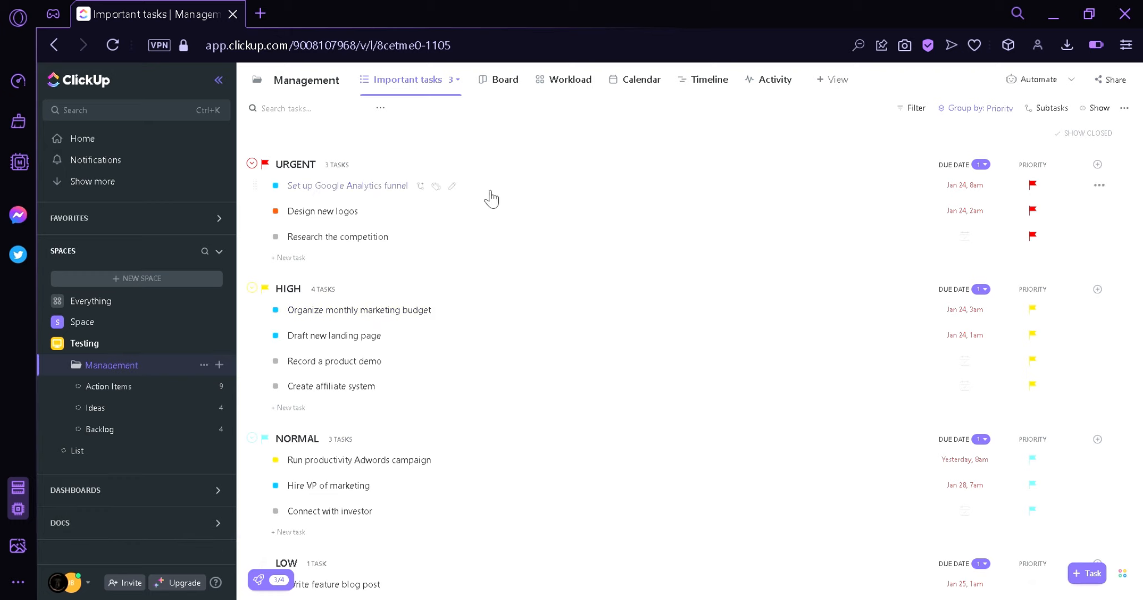
- Check the rename control and options menu of the Set up Google Analytics funnel task without changing anything
{"action": "left_click", "coordinate": [453, 186]}
{"action": "left_click", "coordinate": [495, 173]}
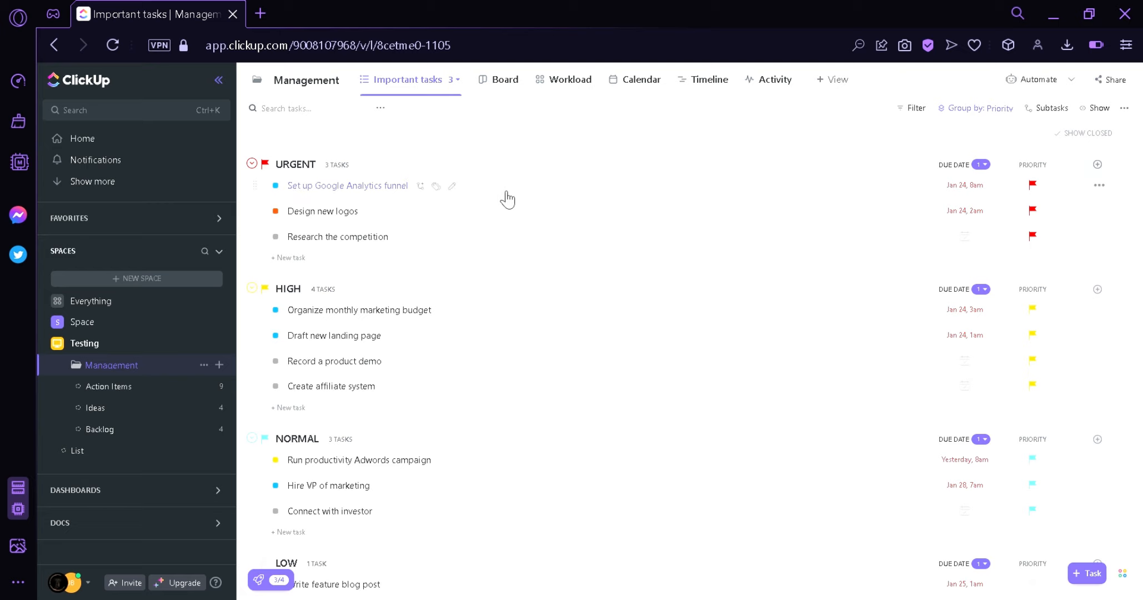
{"action": "left_click", "coordinate": [1101, 184]}
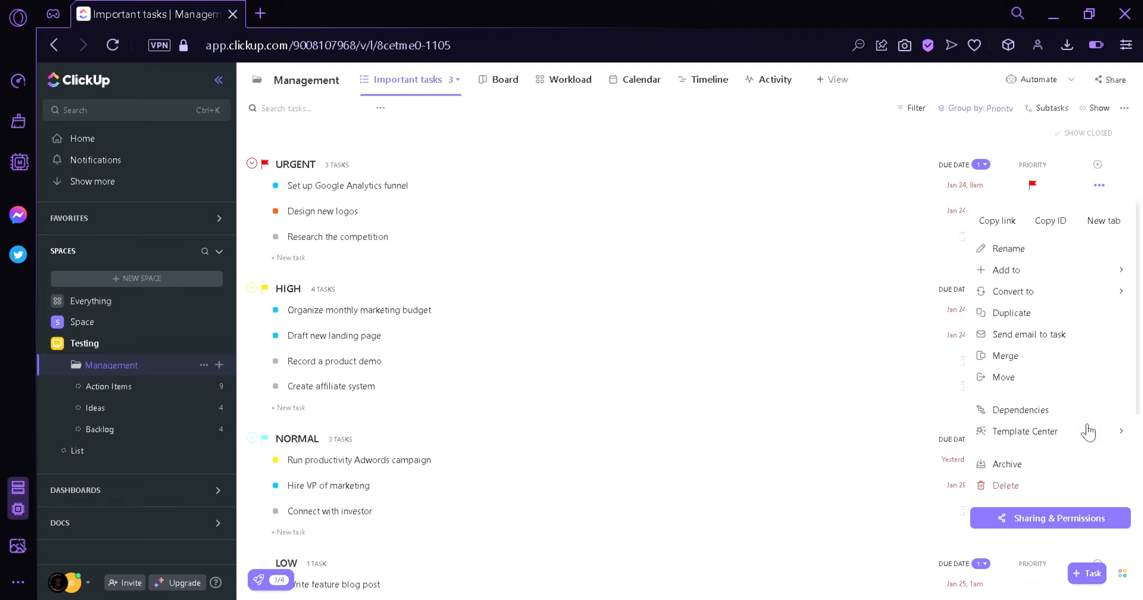
{"action": "left_click", "coordinate": [858, 352]}
- Display the new task form for the Management folder and close it without creating a task
{"action": "scroll", "coordinate": [911, 433], "scroll_direction": "down", "scroll_amount": 3}
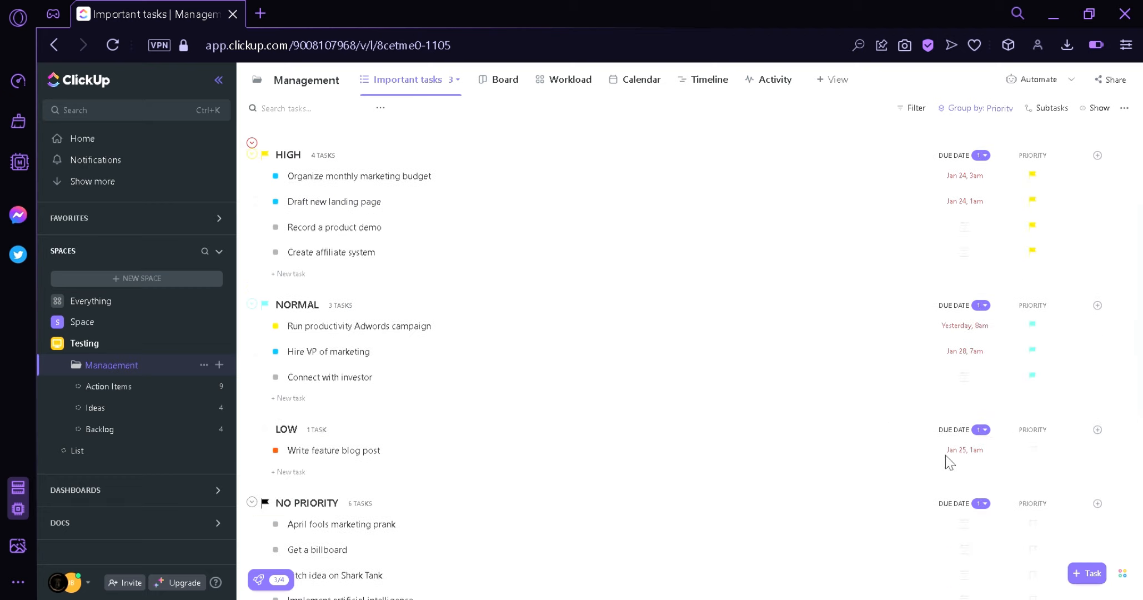
{"action": "left_click", "coordinate": [1087, 573]}
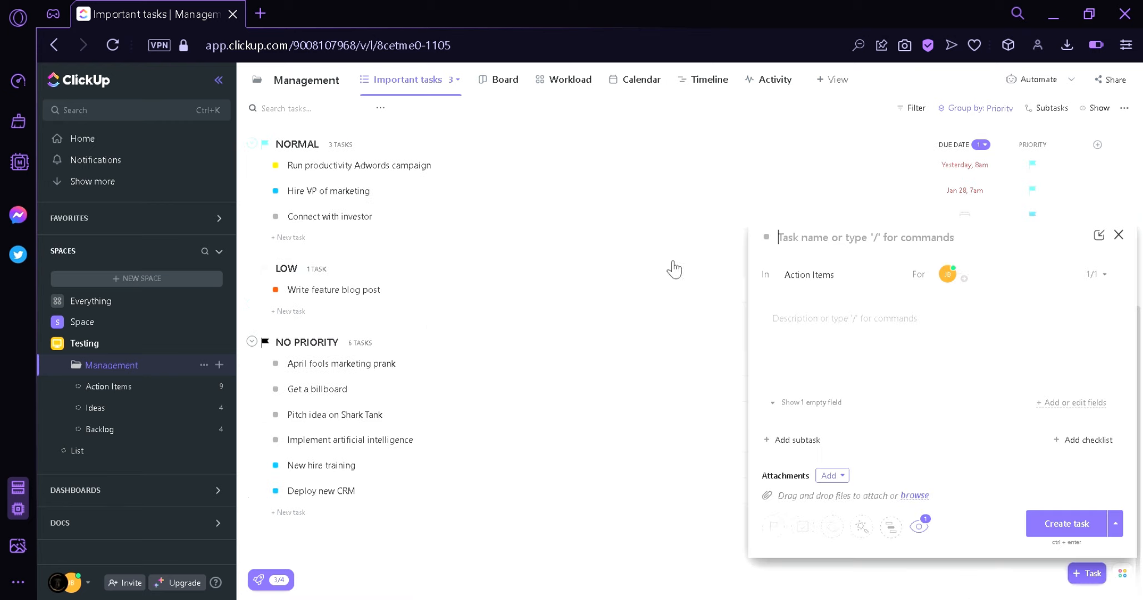
{"action": "left_click", "coordinate": [1127, 237]}
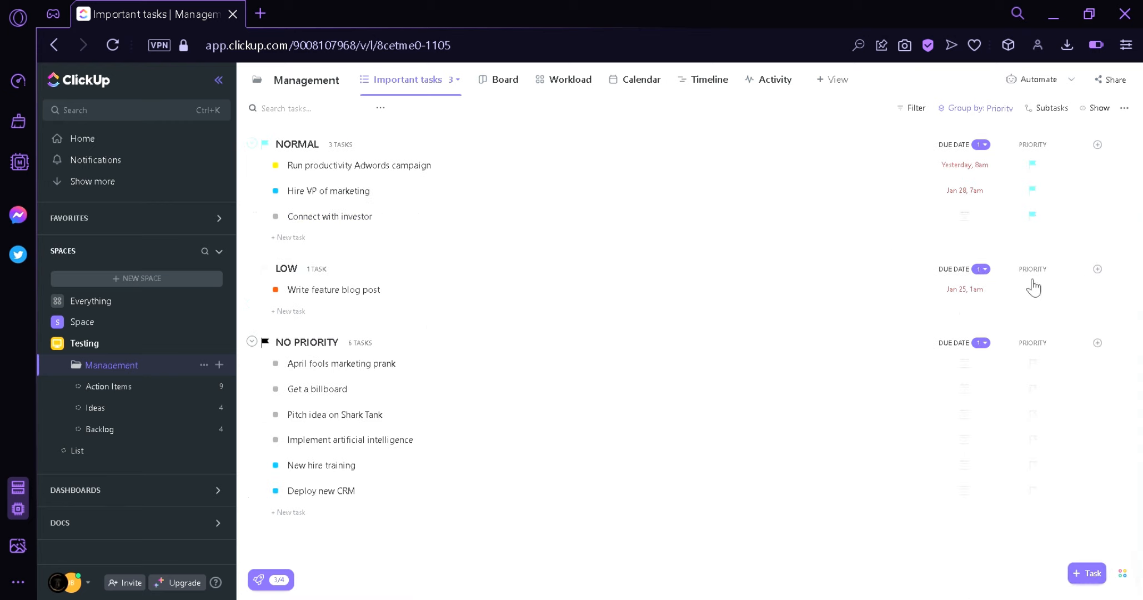
{"action": "scroll", "coordinate": [499, 303], "scroll_direction": "up", "scroll_amount": 5}
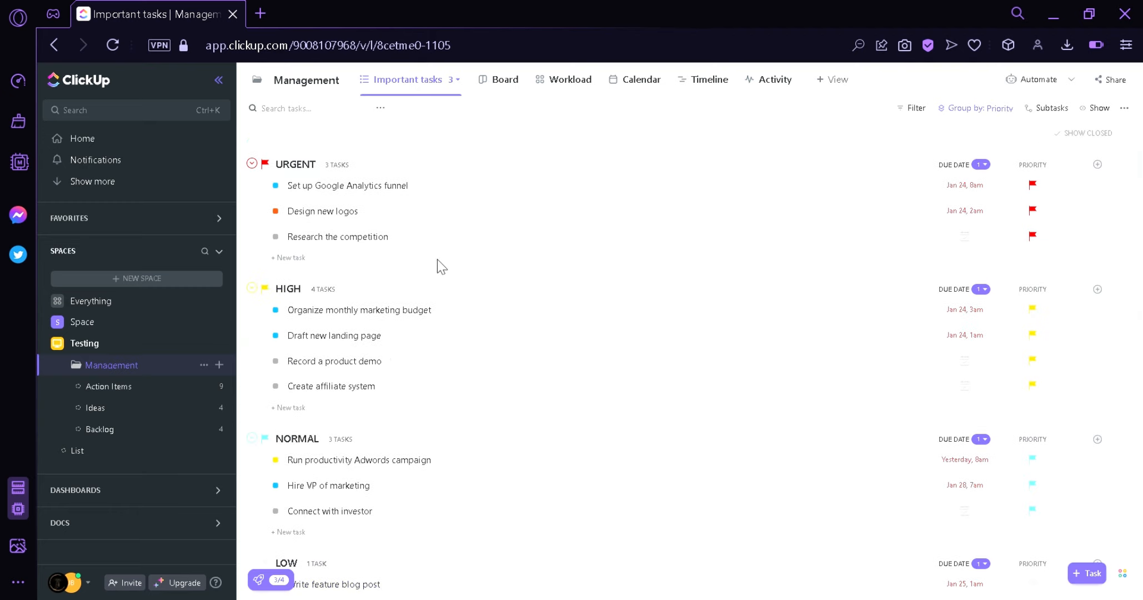
- Revisit the Ideas and Backlog lists and return to the Action Items list
{"action": "left_click", "coordinate": [132, 410]}
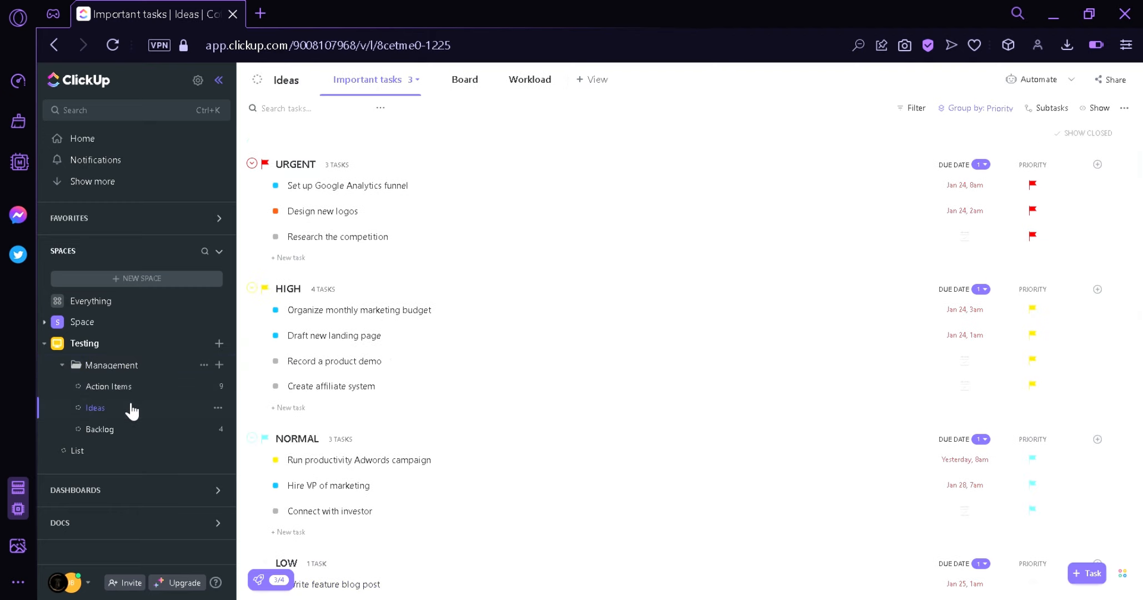
{"action": "left_click", "coordinate": [132, 434]}
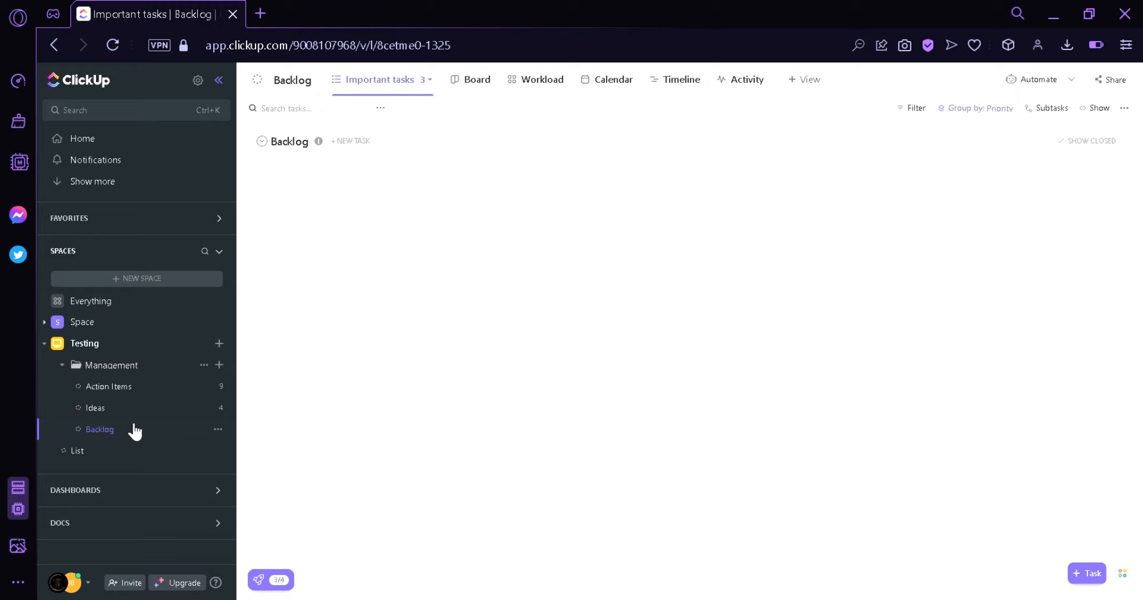
{"action": "left_click", "coordinate": [173, 395]}
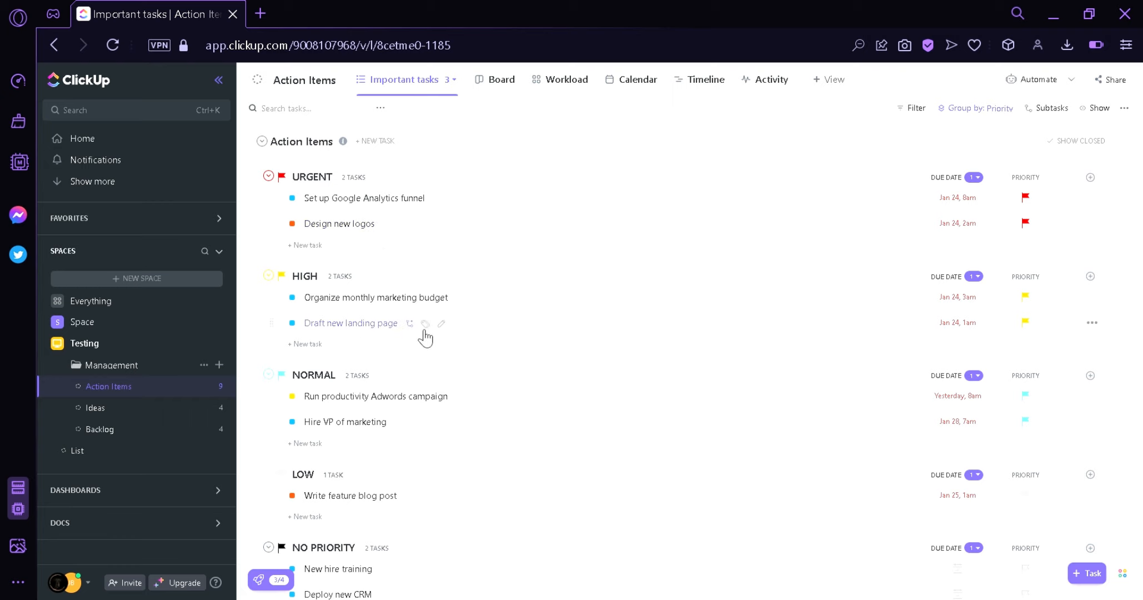
- Begin saving the Management folder as a new template named testing, and cancel without saving
{"action": "left_click", "coordinate": [203, 365]}
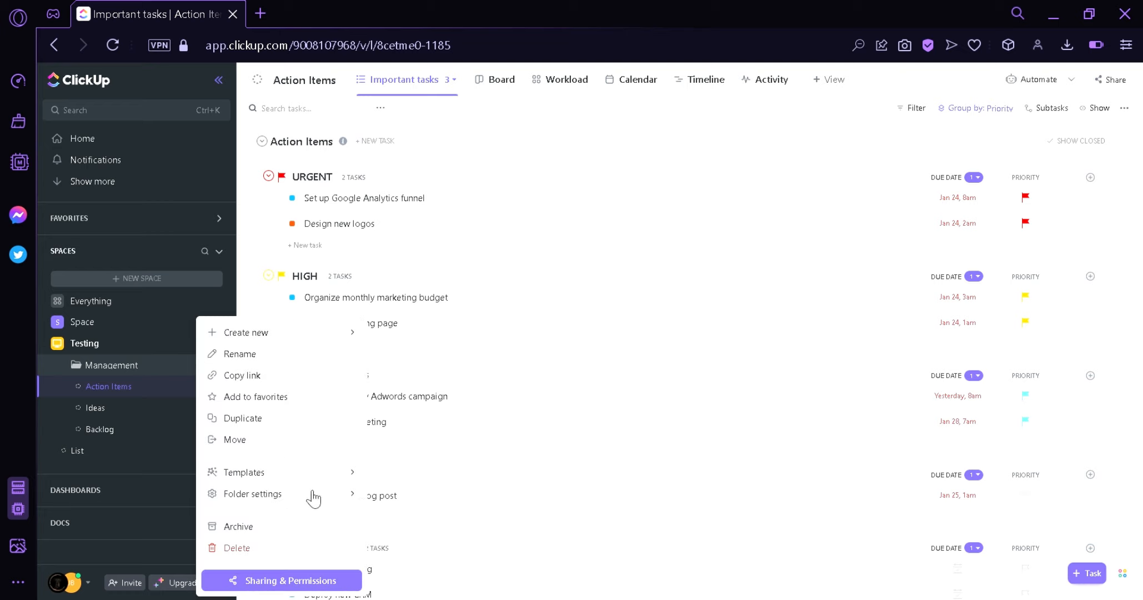
{"action": "mouse_move", "coordinate": [334, 478]}
{"action": "left_click", "coordinate": [424, 527]}
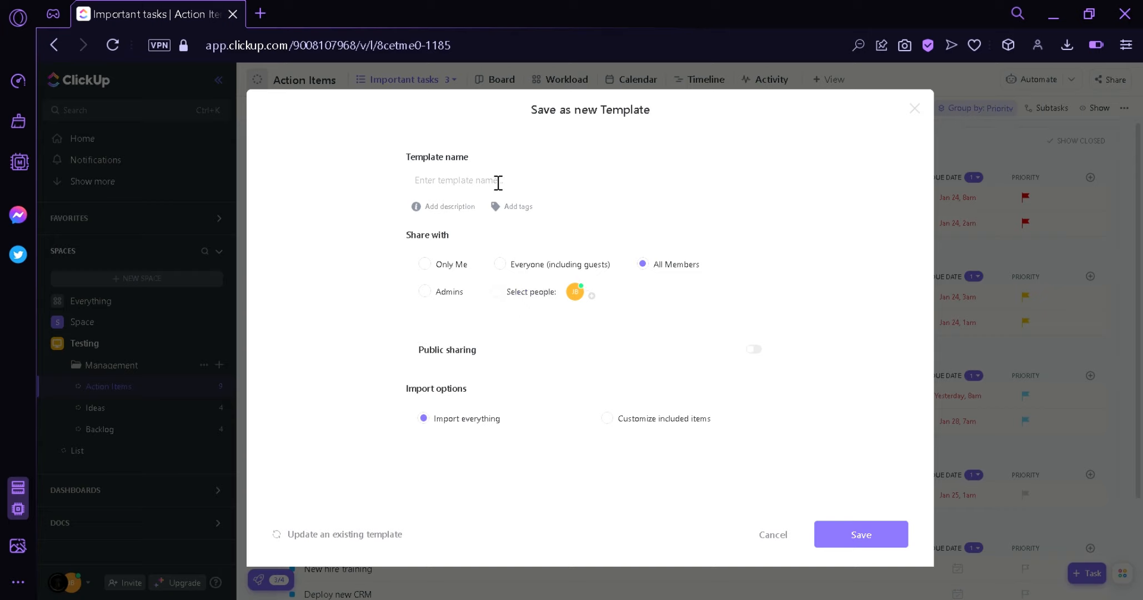
{"action": "type", "text": "testing"}
{"action": "left_click", "coordinate": [767, 538]}
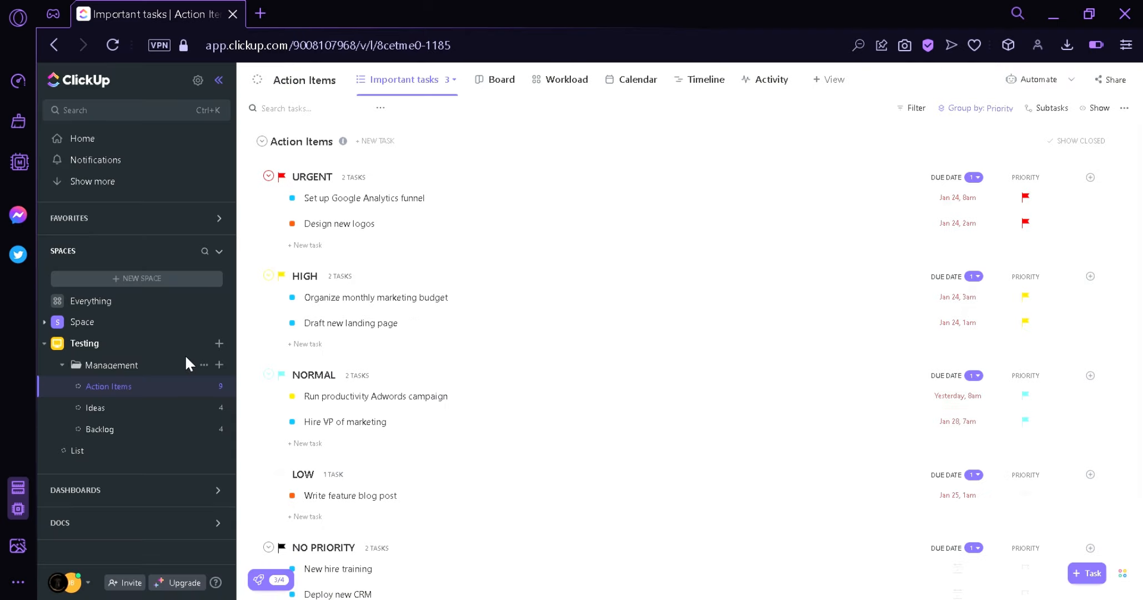
- View the option to update an existing template from the Management folder and close it
{"action": "left_click", "coordinate": [204, 365]}
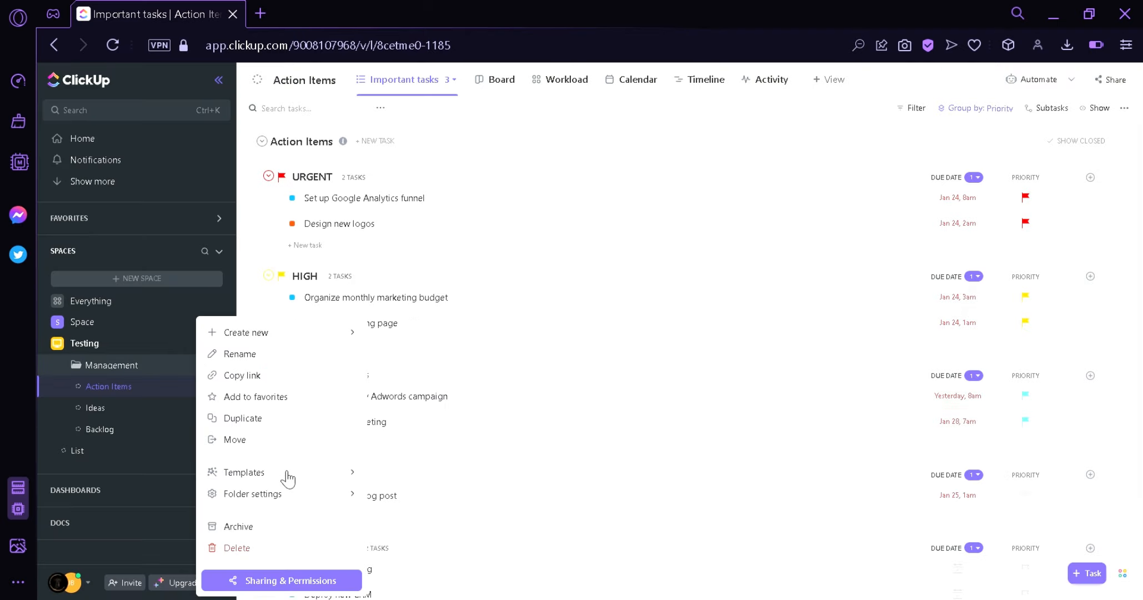
{"action": "mouse_move", "coordinate": [286, 476]}
{"action": "left_click", "coordinate": [412, 549]}
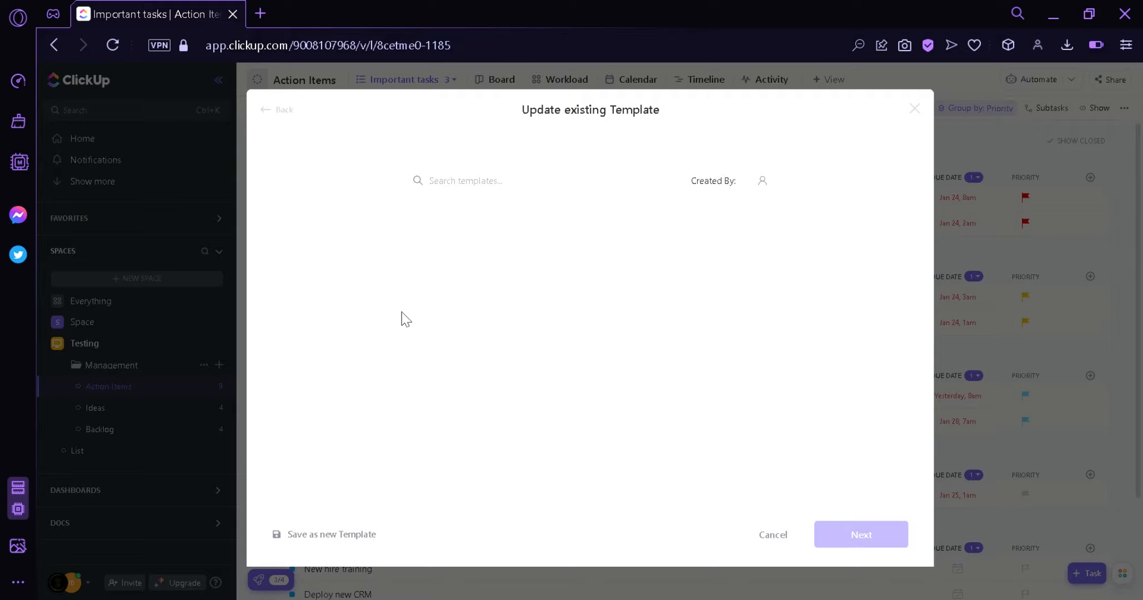
{"action": "left_click", "coordinate": [916, 109]}
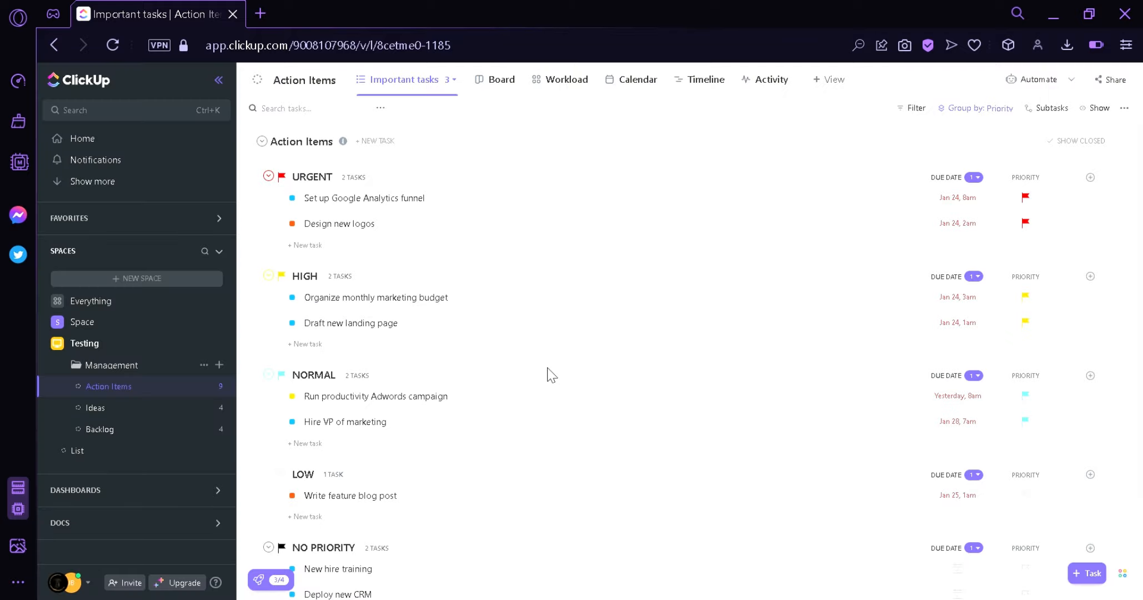